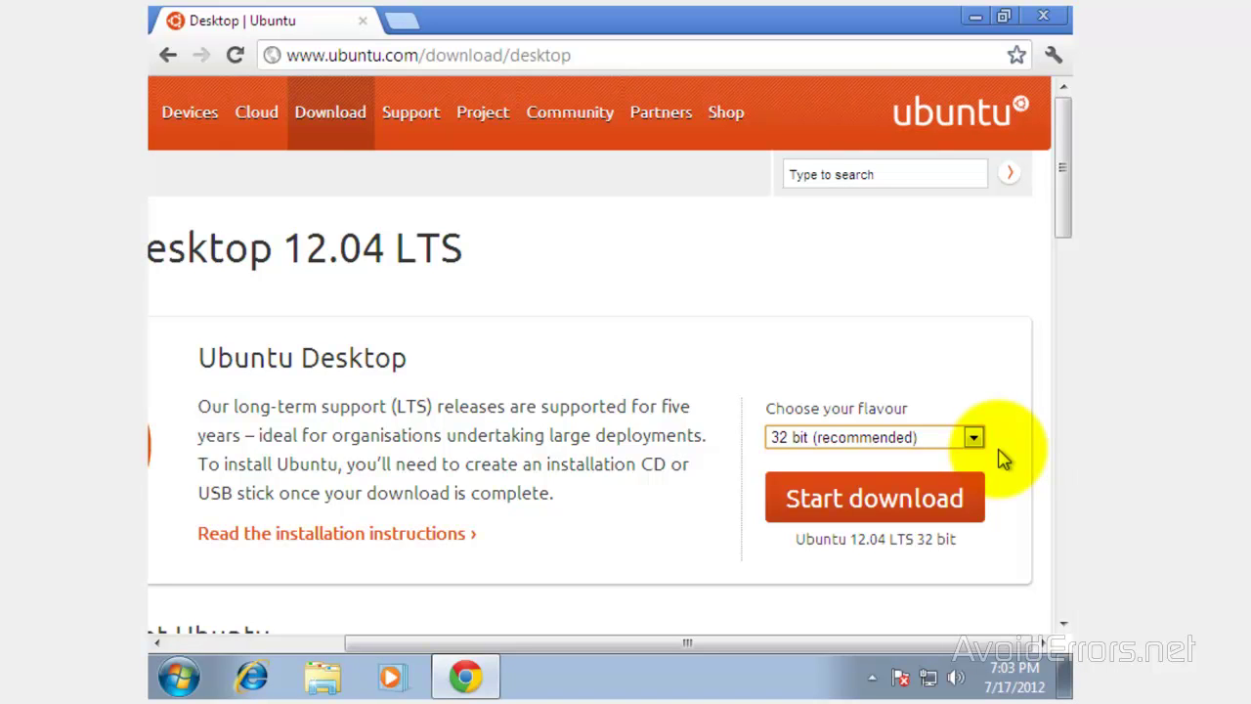
# Leave '32 bit (recommended)' chosen in the Ubuntu 12.04 LTS flavour dropdown.
pyautogui.click(974, 438)
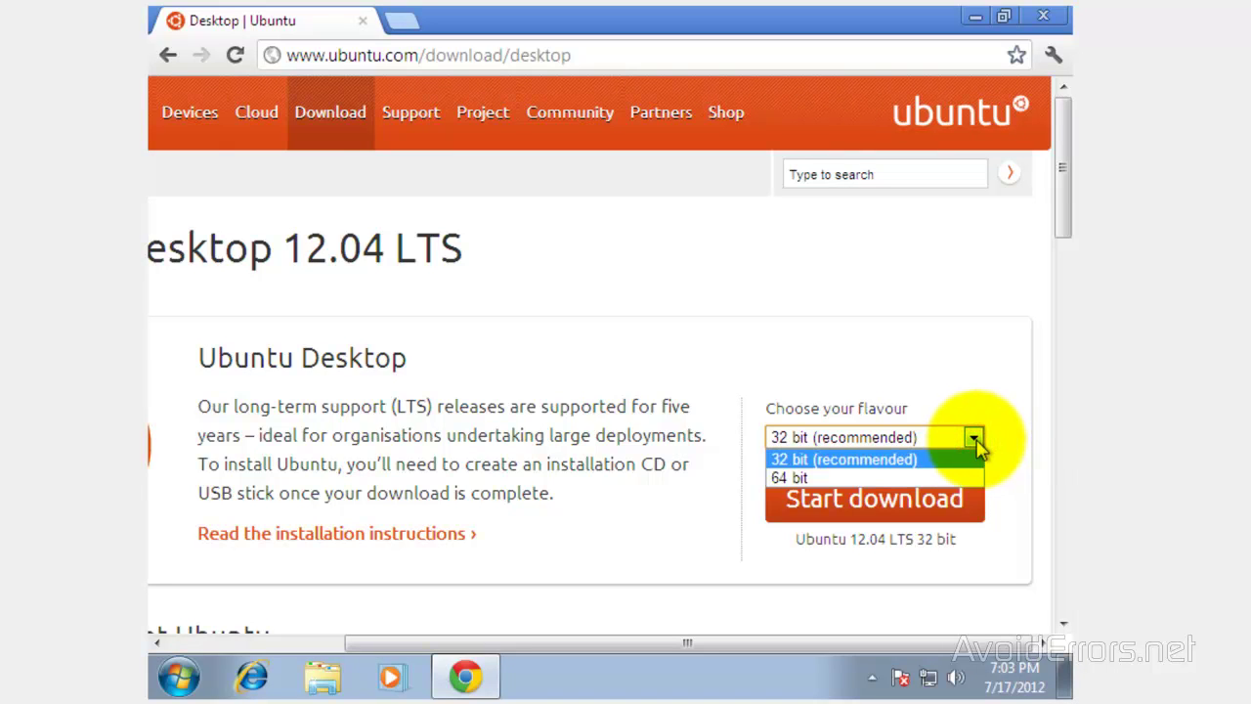
pyautogui.click(975, 440)
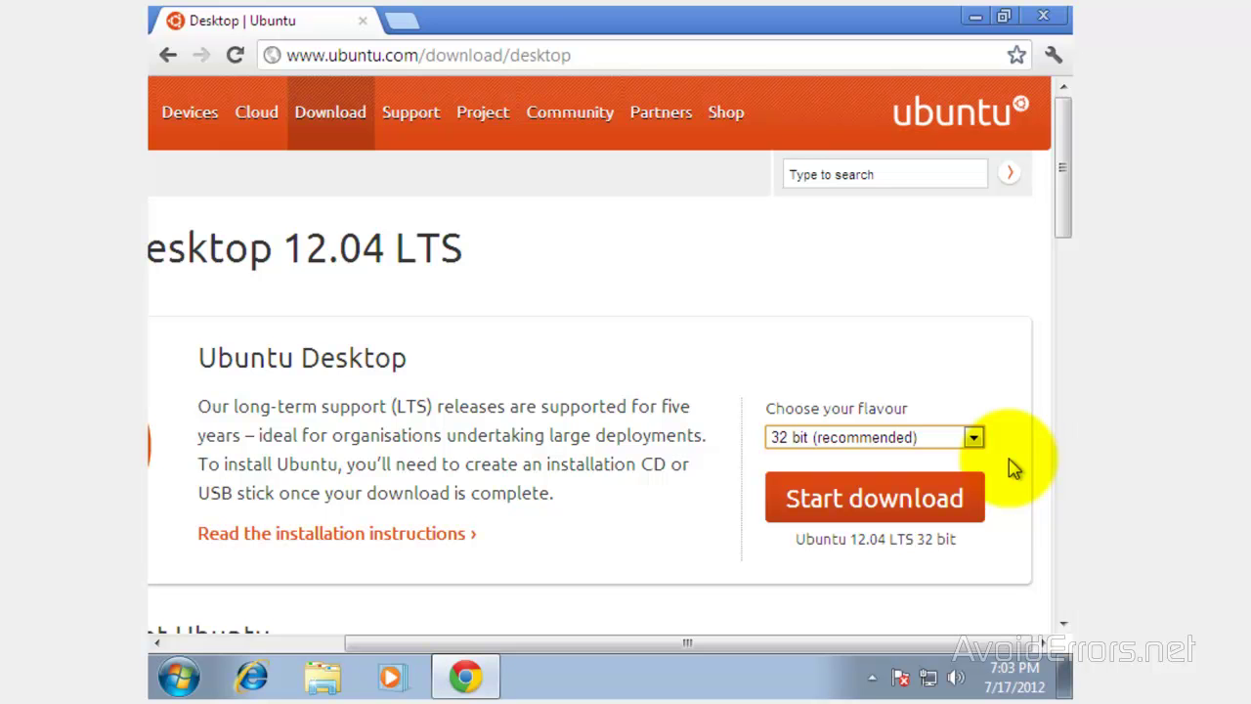
# Open Computer Management from the desktop Computer icon and show Disk Management for Disk 0.
pyautogui.click(974, 18)
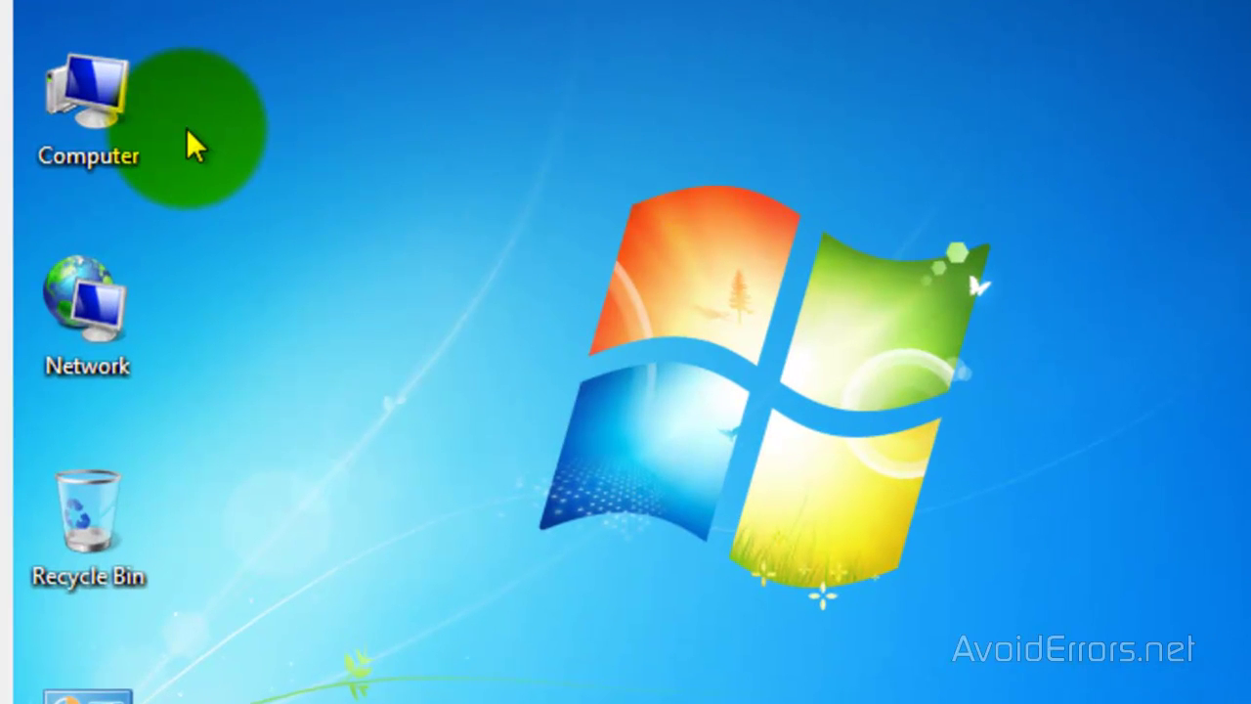
pyautogui.rightClick(97, 126)
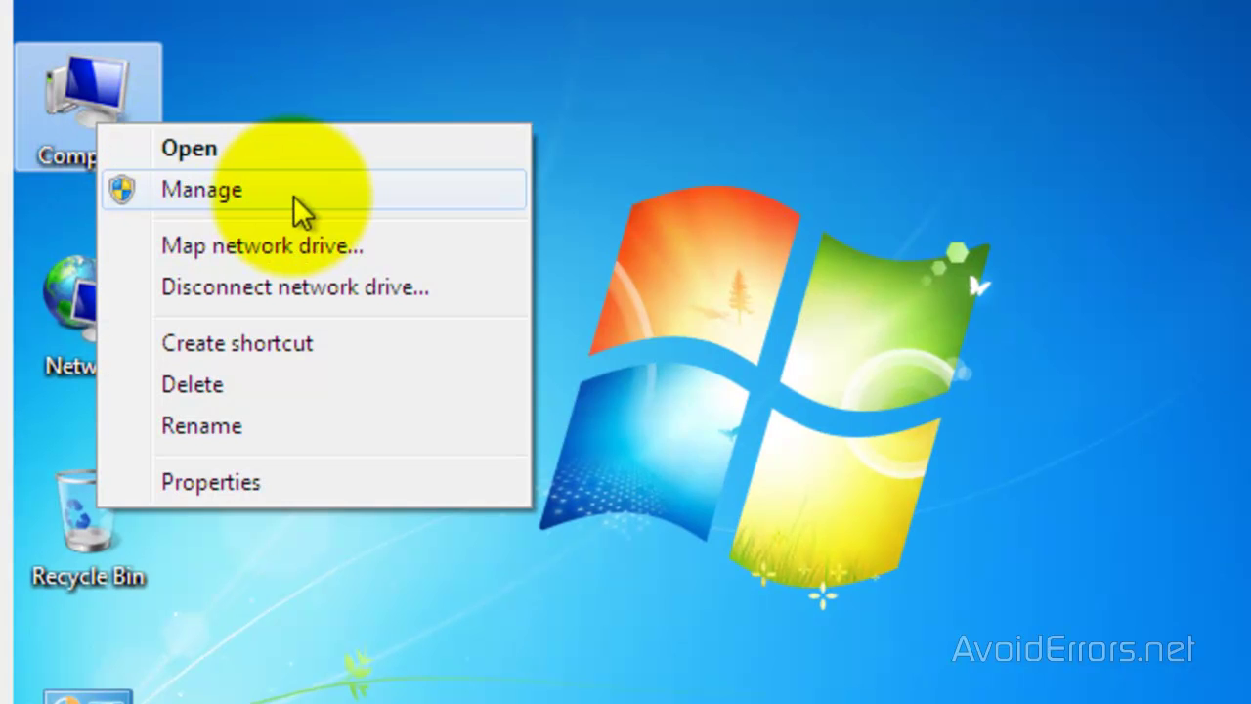
pyautogui.click(293, 195)
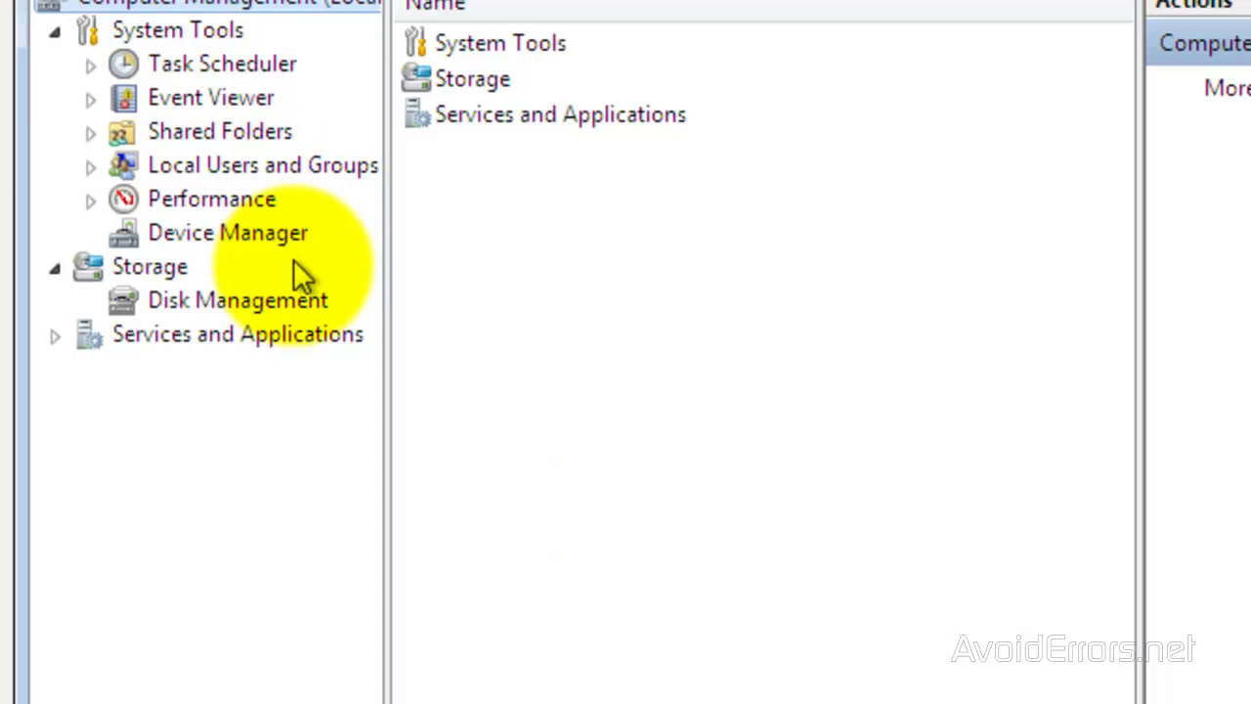
pyautogui.click(294, 304)
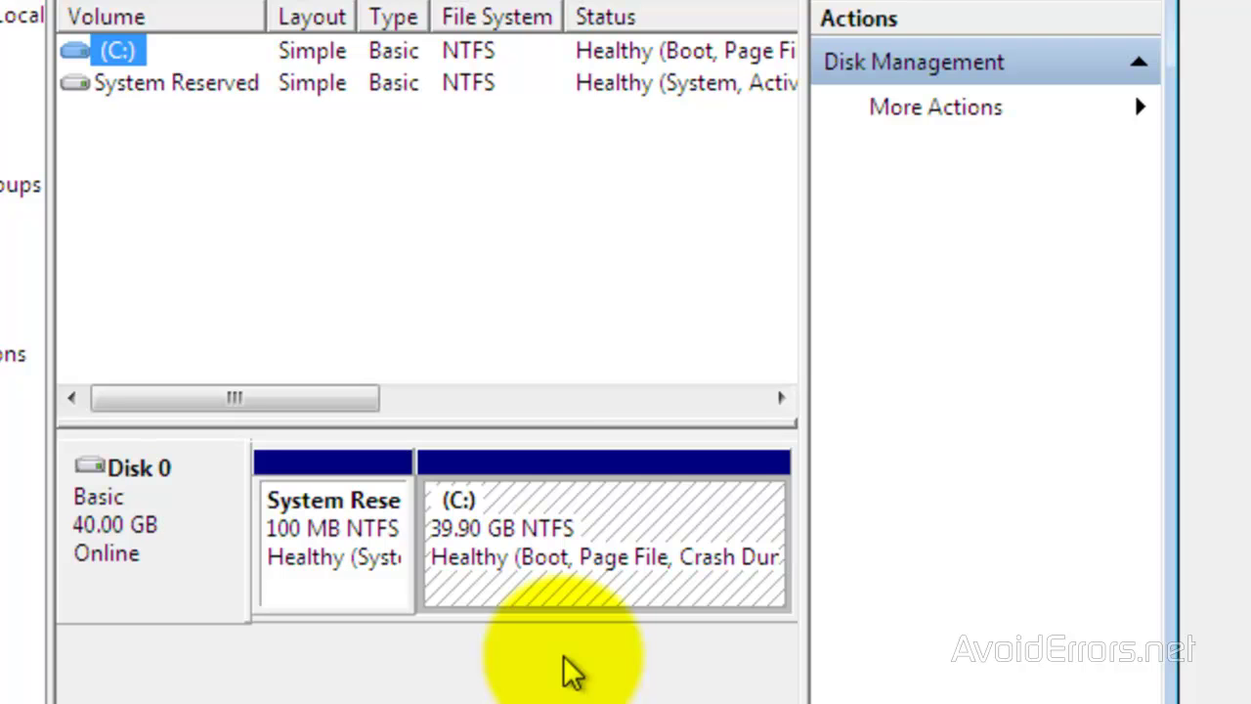
# Shrink the C: volume by 20000 MB, leaving 19.53 GB unallocated on Disk 0.
pyautogui.rightClick(586, 464)
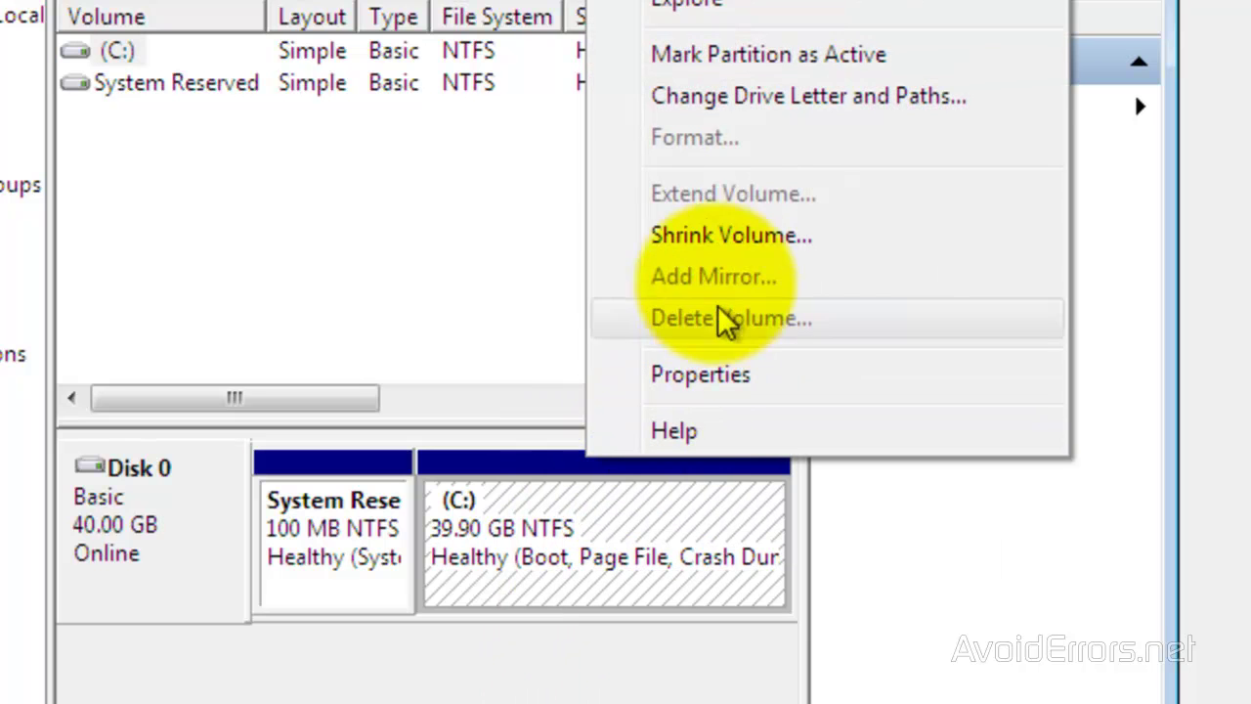
pyautogui.click(870, 252)
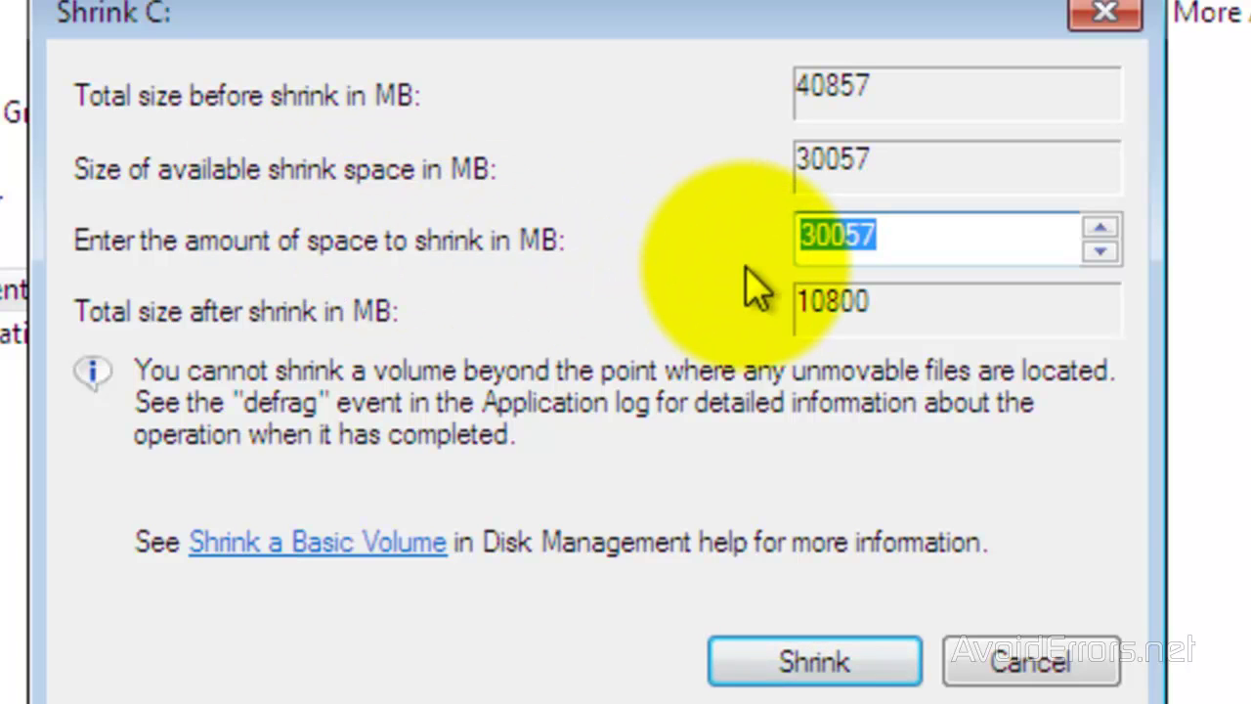
pyautogui.write('20')
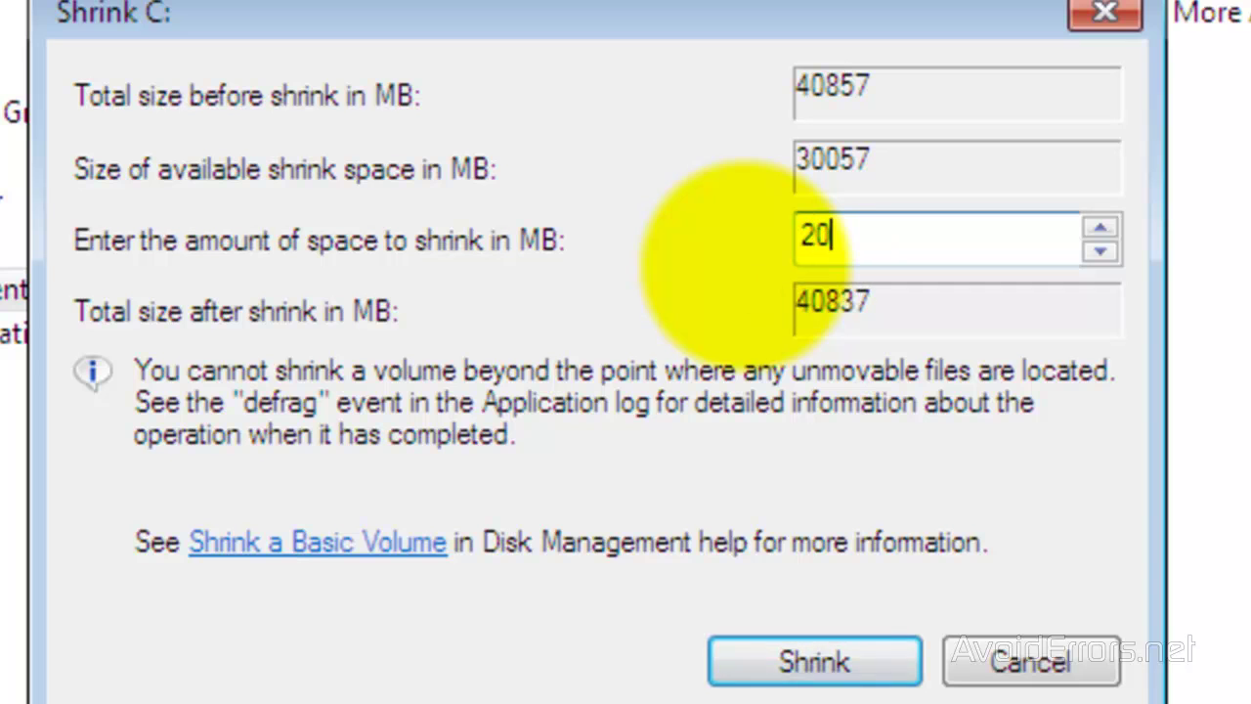
pyautogui.write('000')
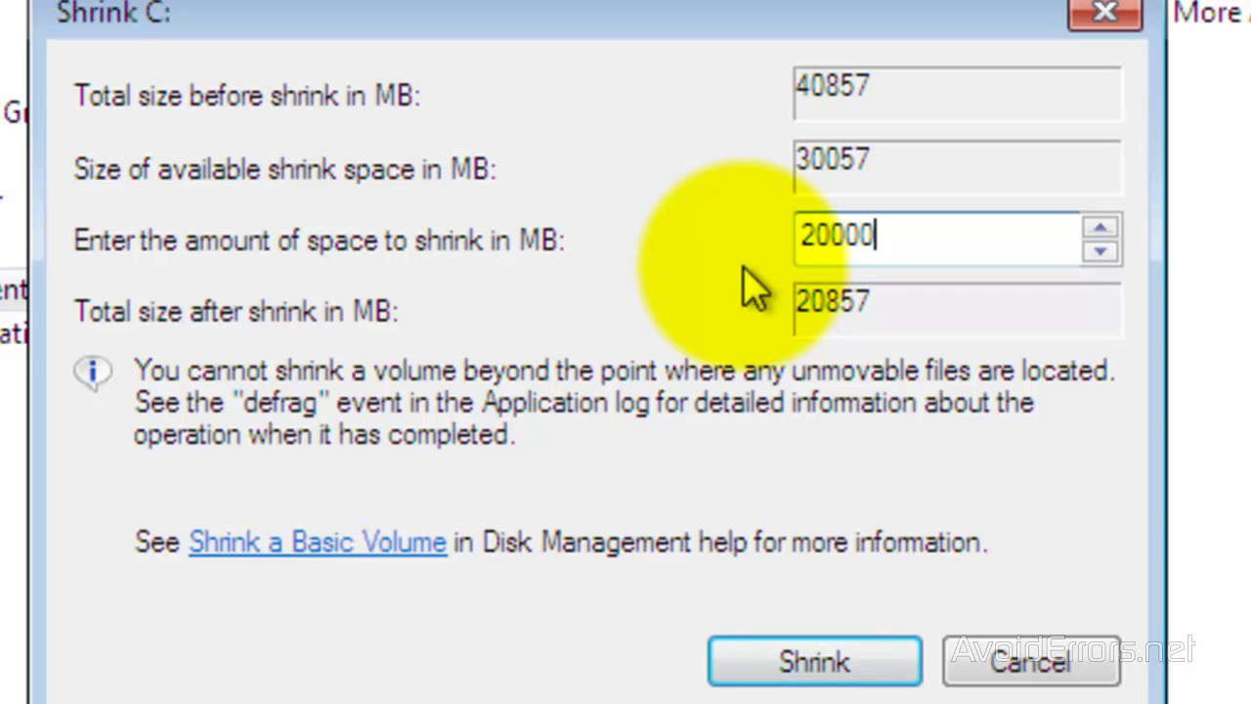
pyautogui.click(741, 667)
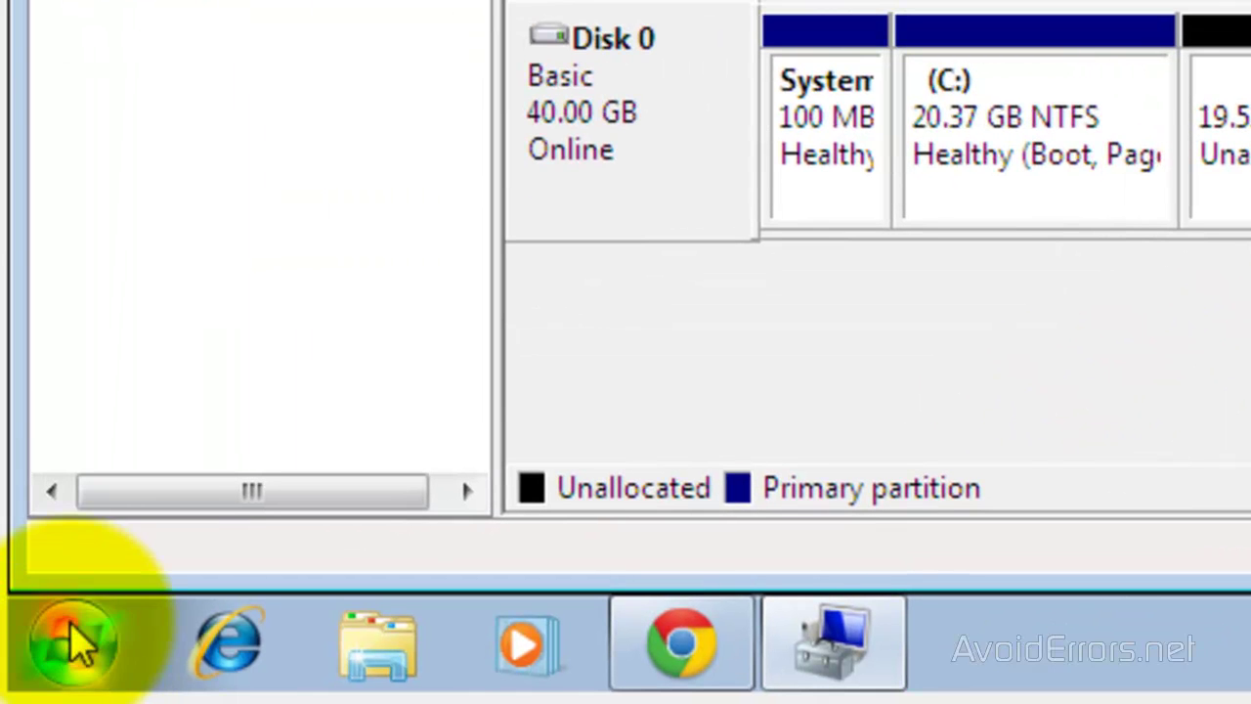
# Restart Windows 7 using Restart under the Start menu's Shut down options.
pyautogui.click(72, 645)
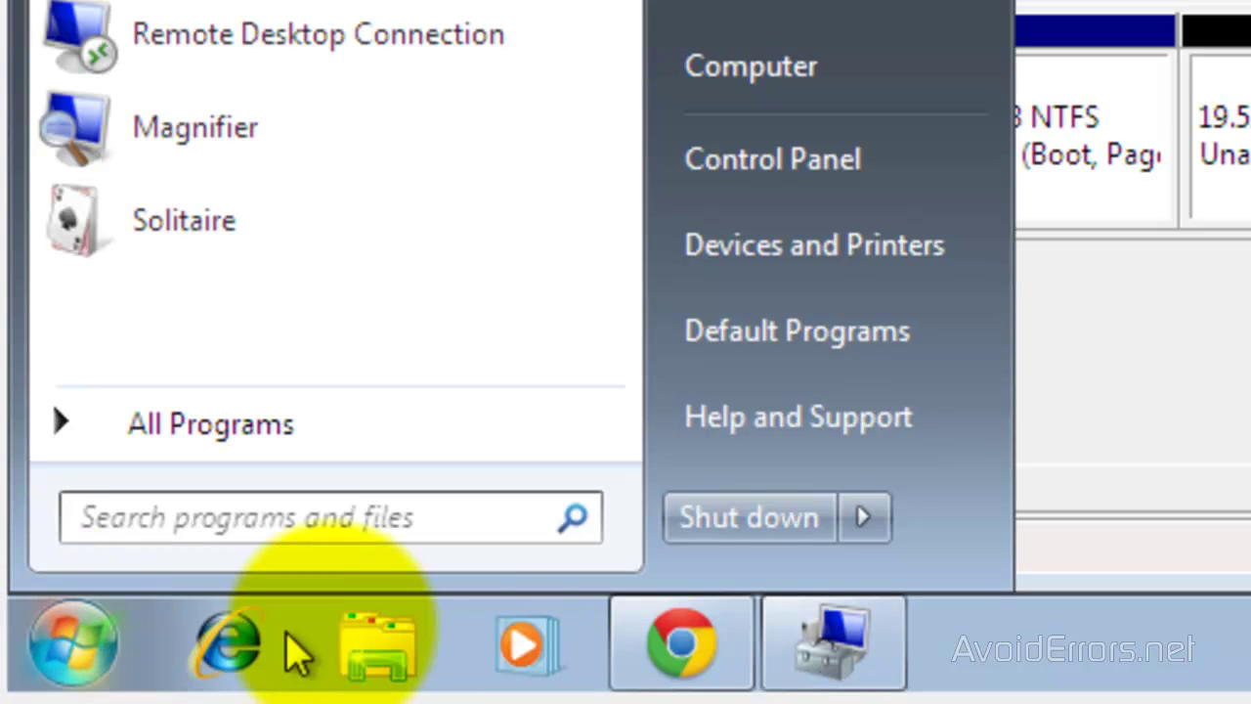
pyautogui.click(882, 531)
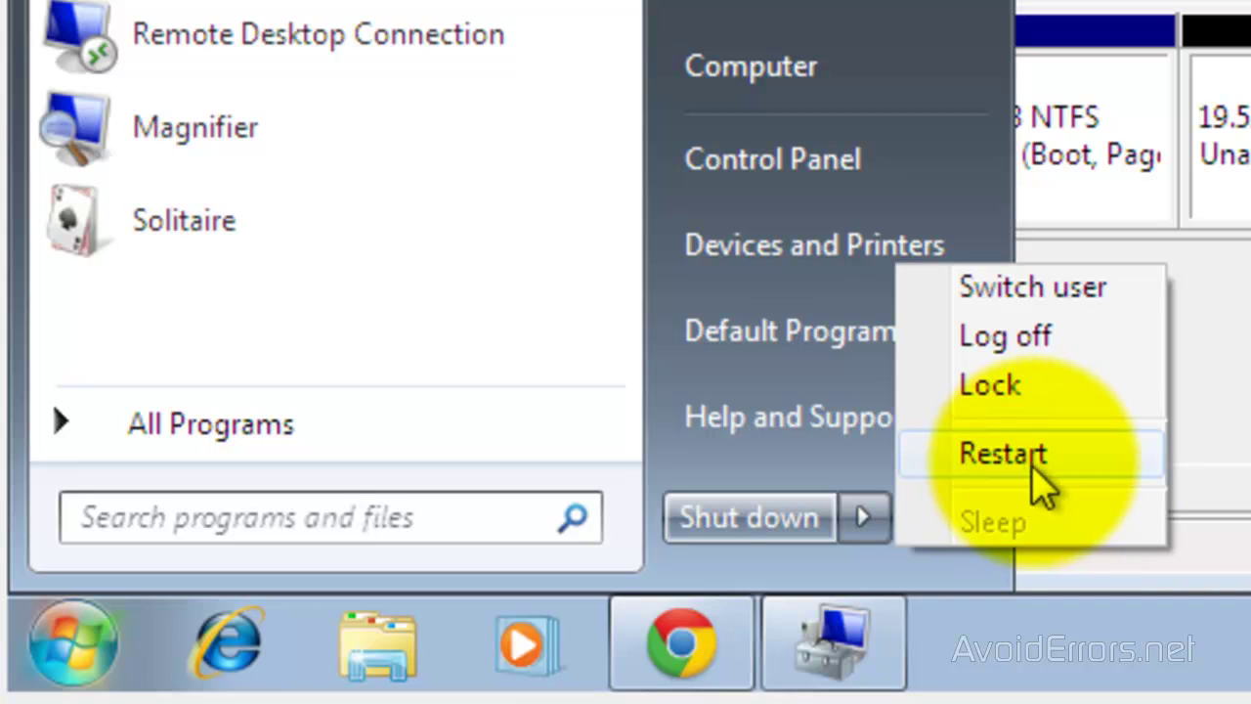
pyautogui.click(1100, 461)
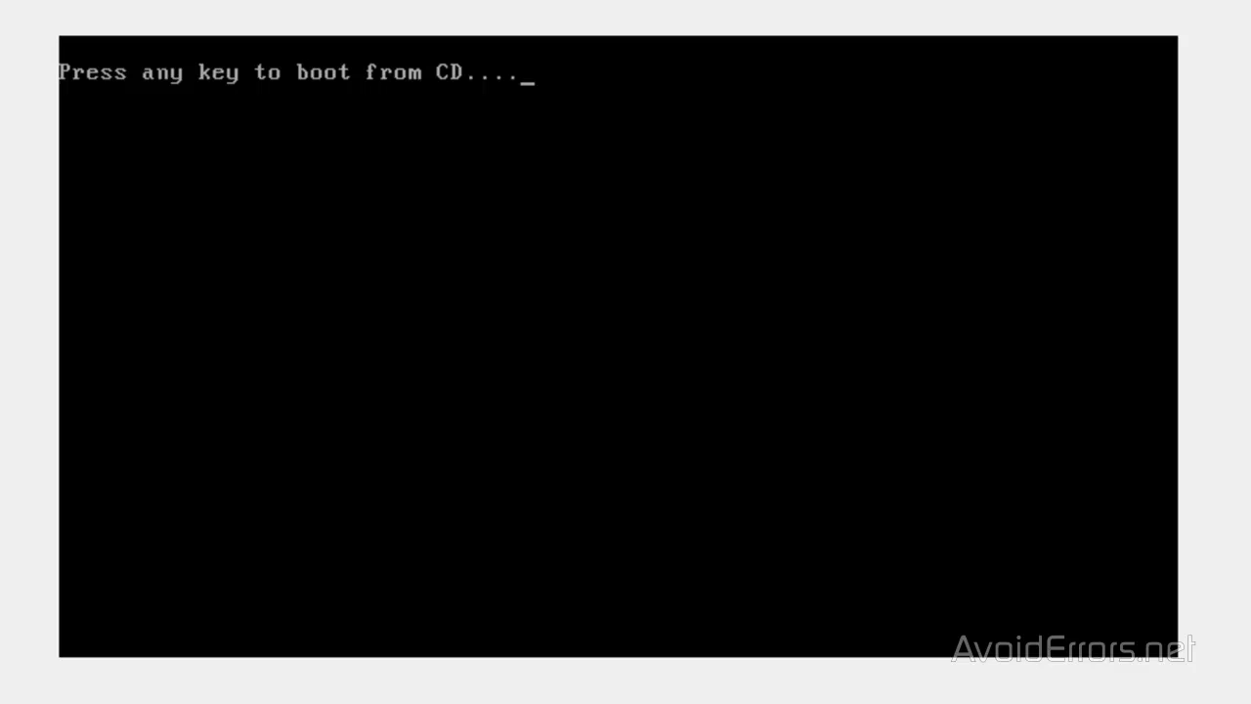
# Boot from the Ubuntu CD, choose Install Ubuntu, and pass the 'Preparing to install' checks.
pyautogui.press('Return')
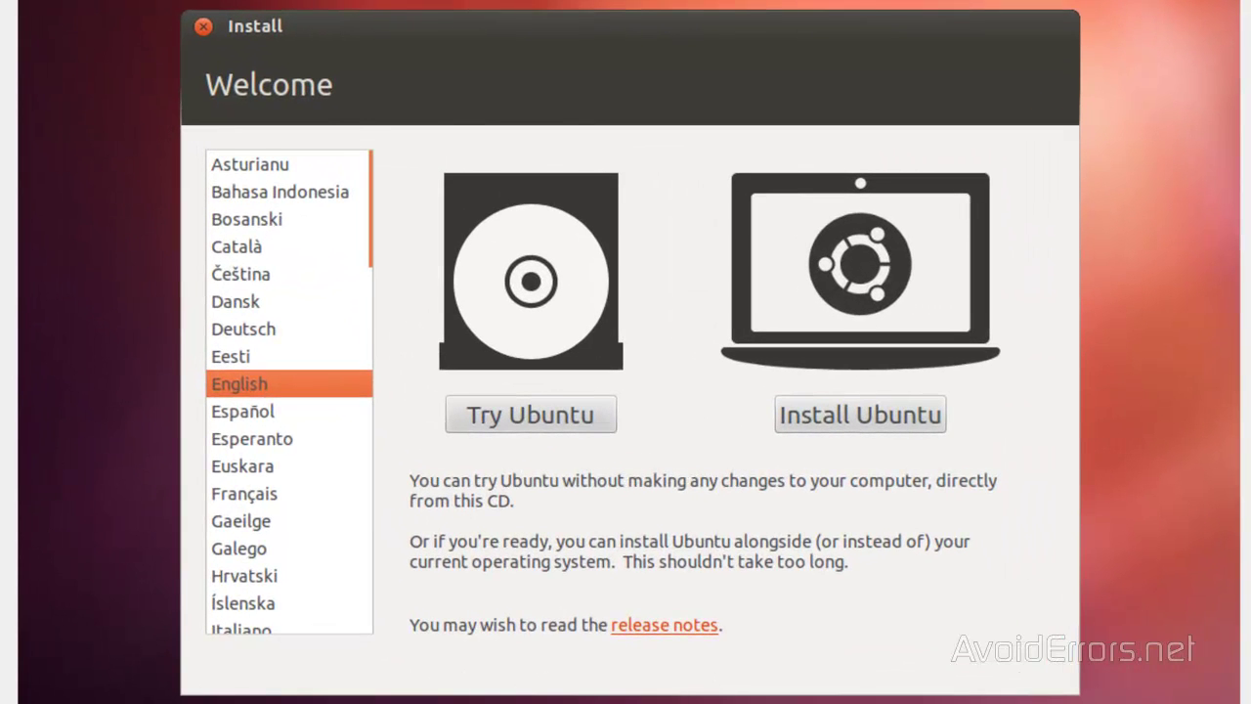
pyautogui.click(873, 430)
pyautogui.click(872, 432)
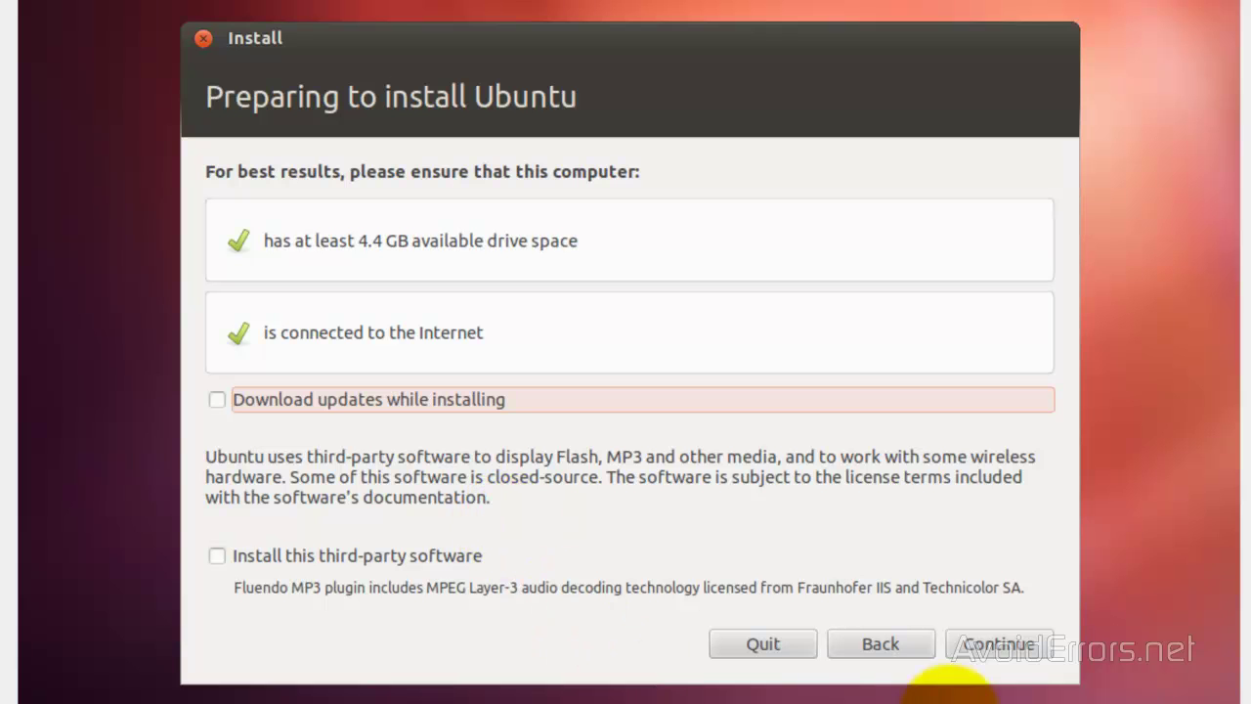
pyautogui.click(982, 653)
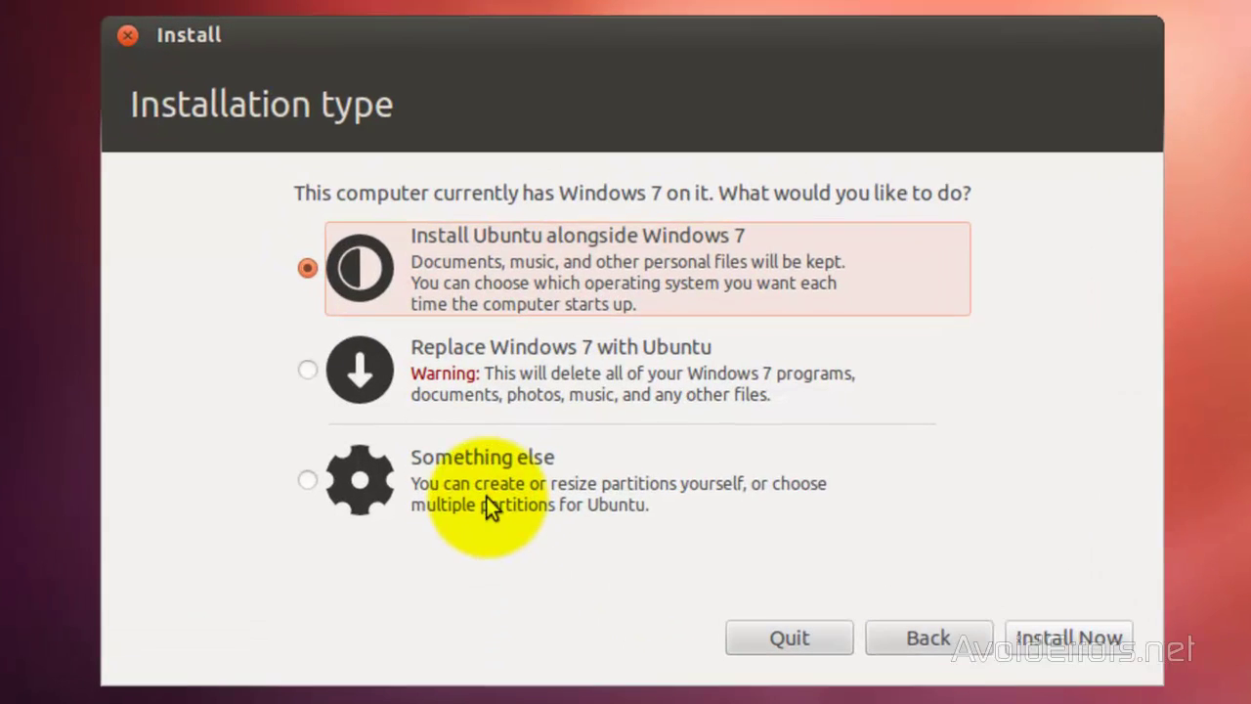
# Choose 'Something else' partitioning and select the 20973 MB free space row.
pyautogui.click(501, 475)
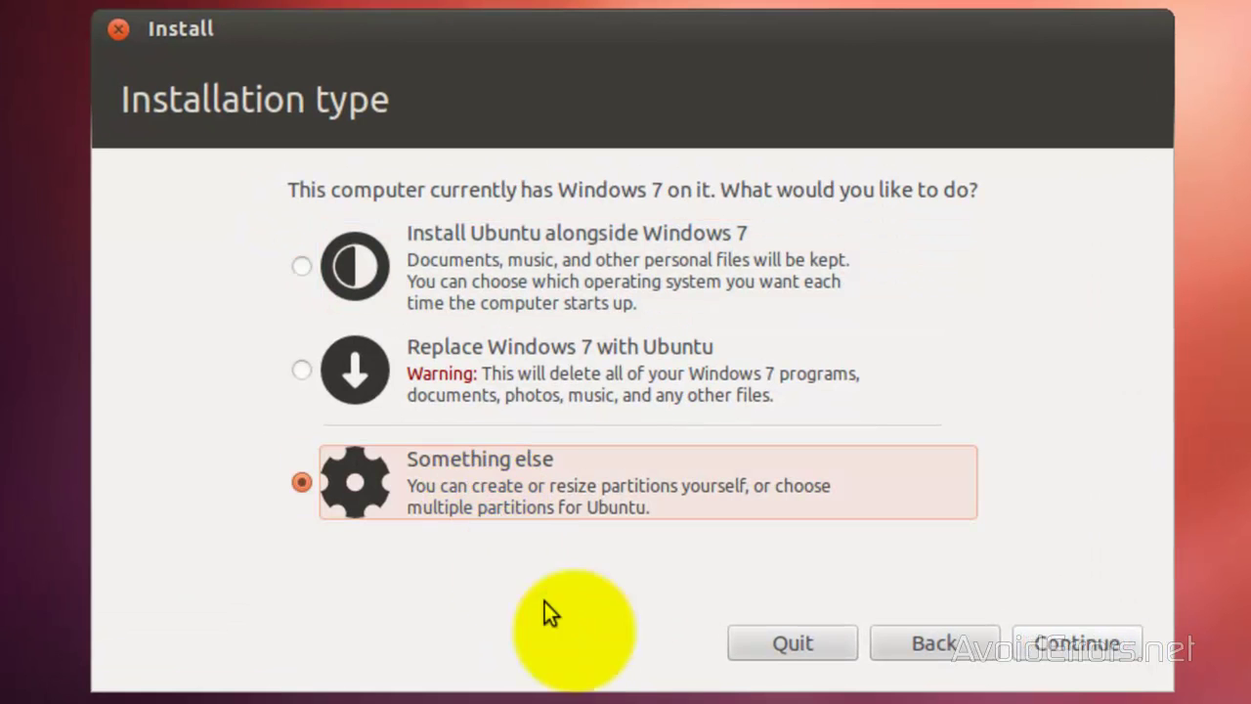
pyautogui.click(1020, 655)
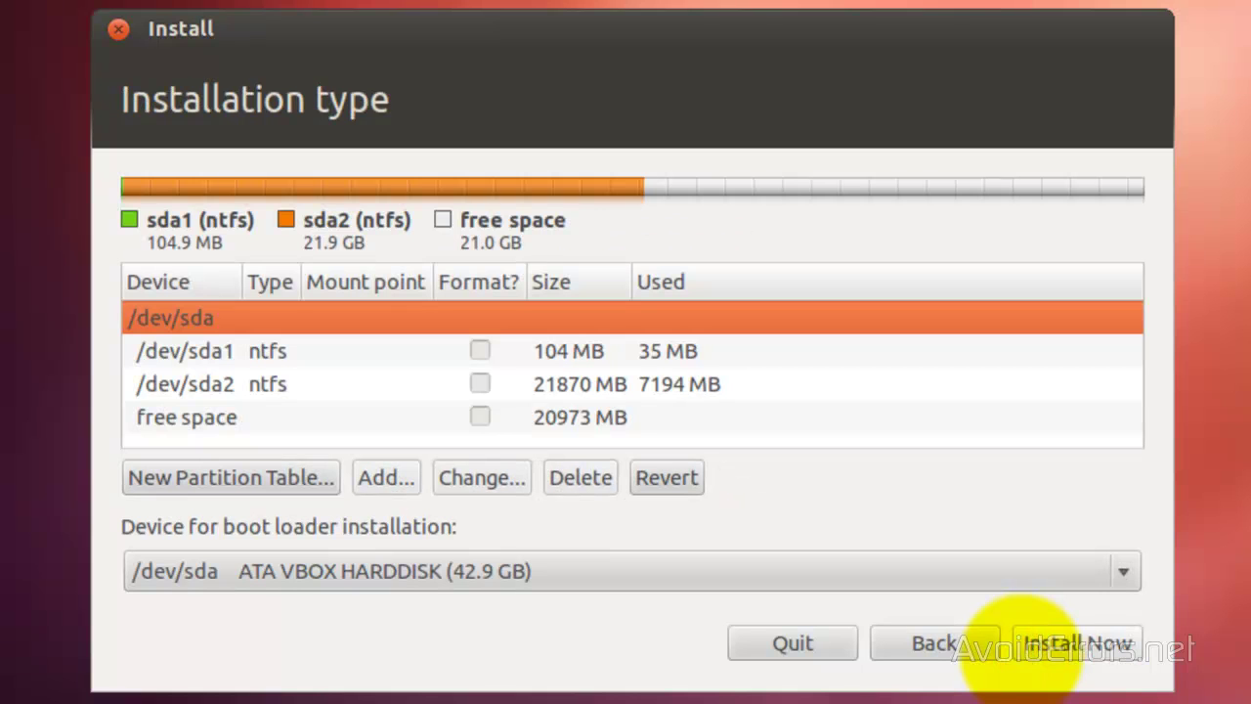
pyautogui.click(571, 418)
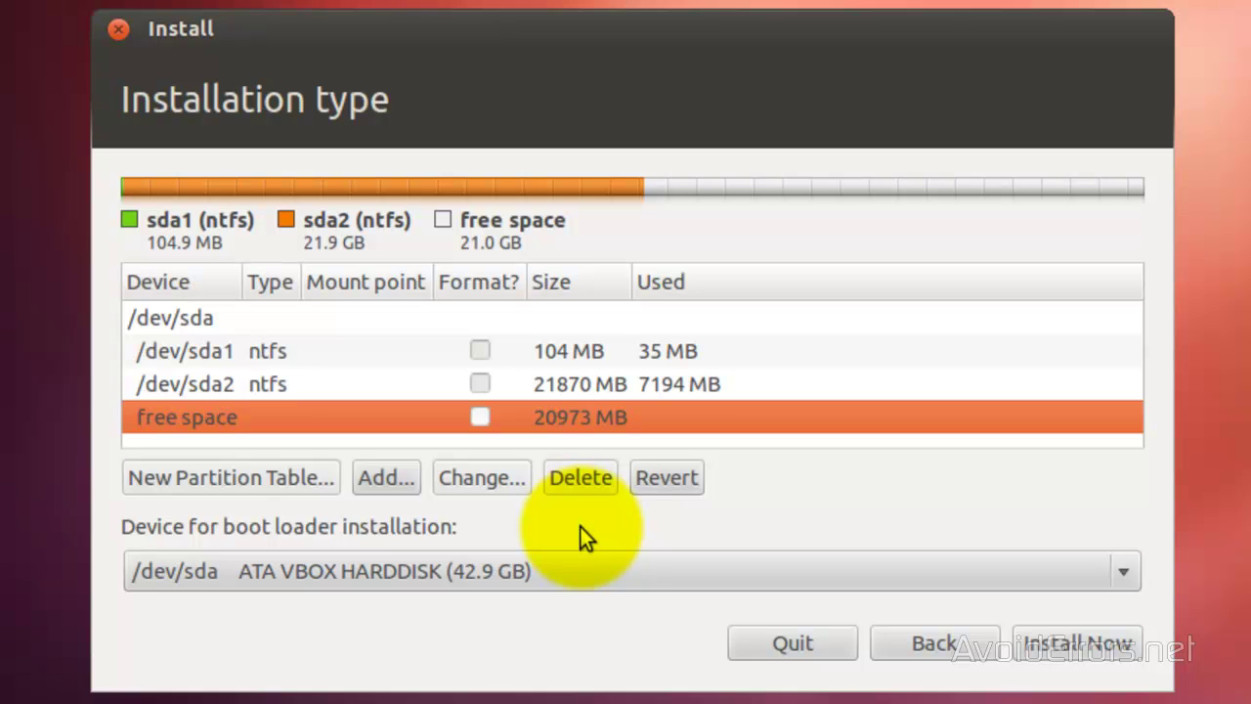
# Add a 500 MB logical swap area partition at the beginning of the free space.
pyautogui.click(388, 478)
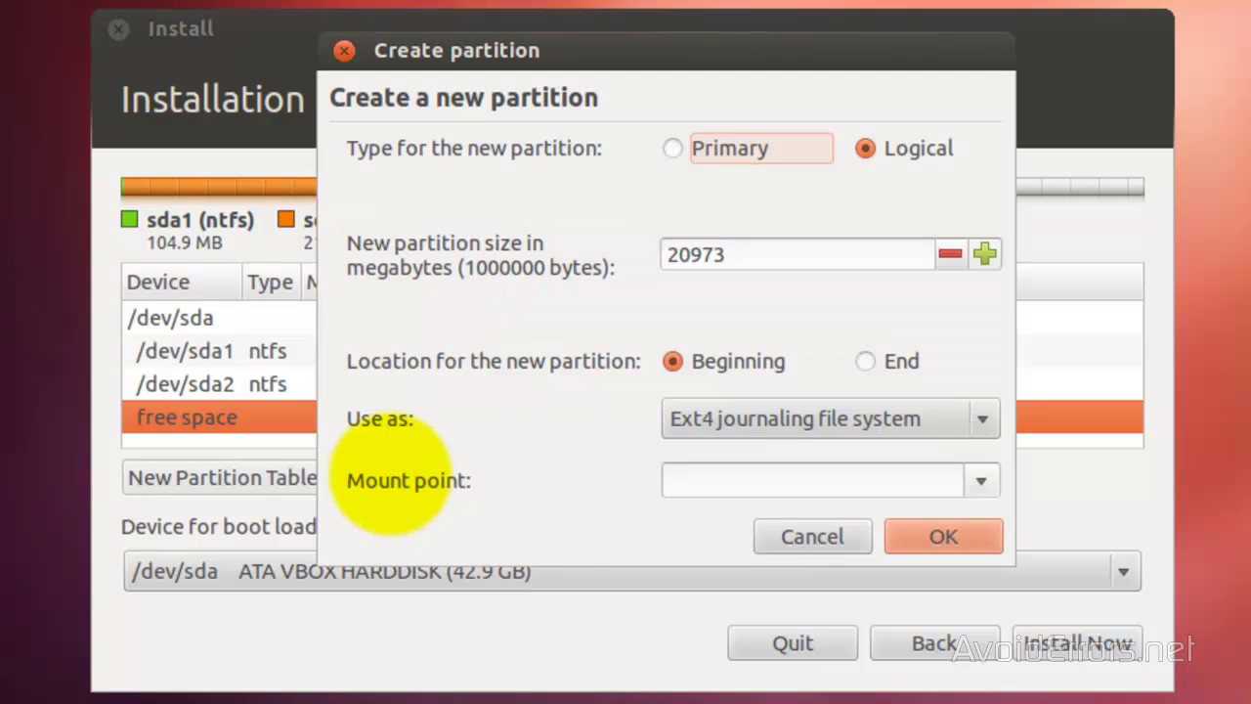
pyautogui.click(737, 255)
pyautogui.moveTo(738, 255); pyautogui.dragTo(573, 260)
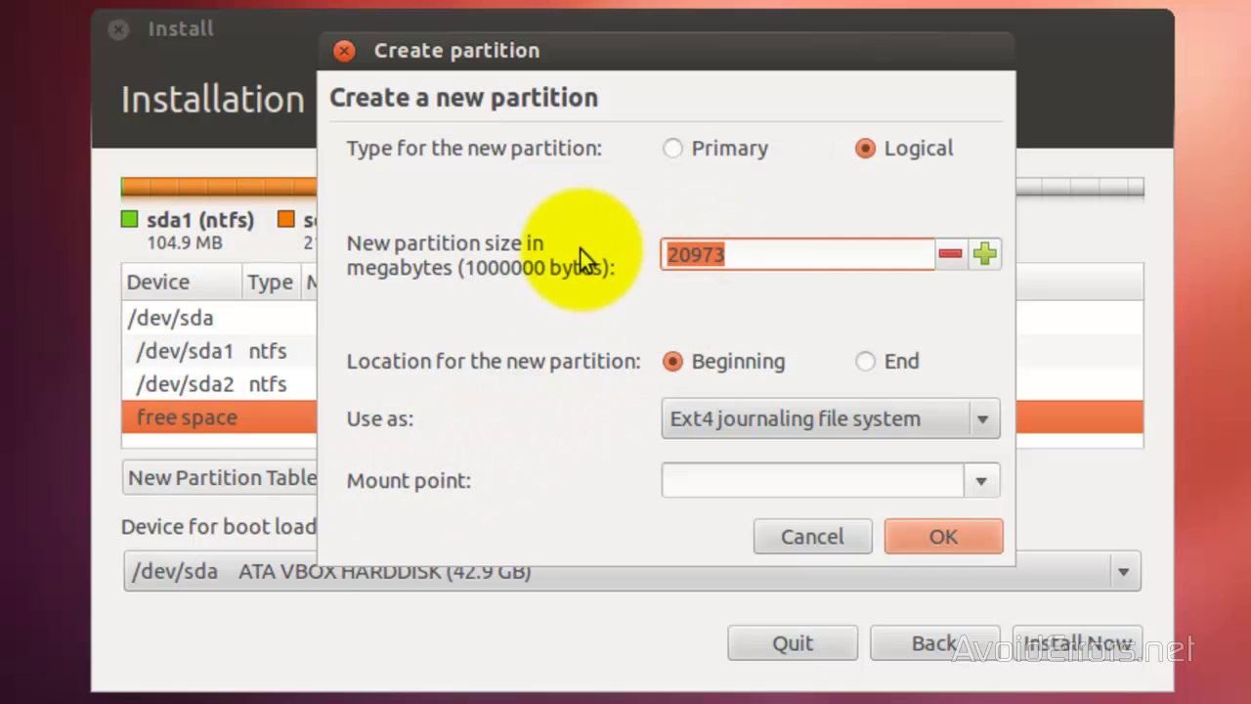
pyautogui.write('500')
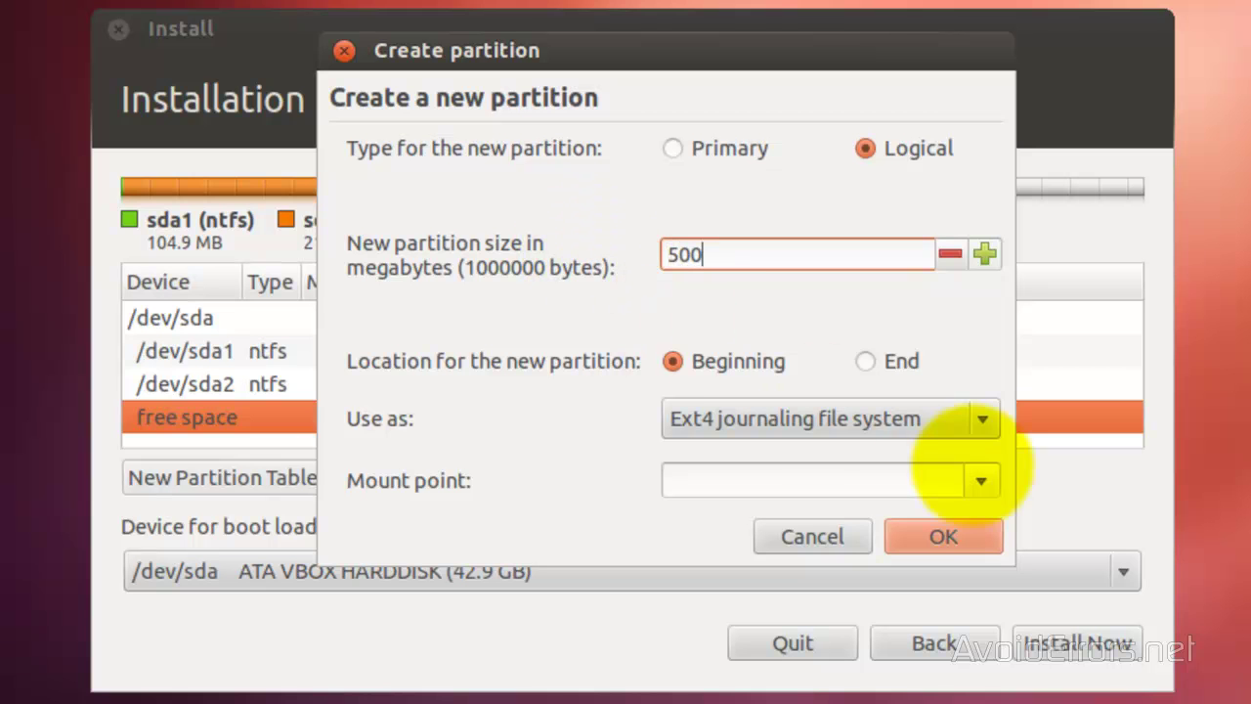
pyautogui.click(981, 418)
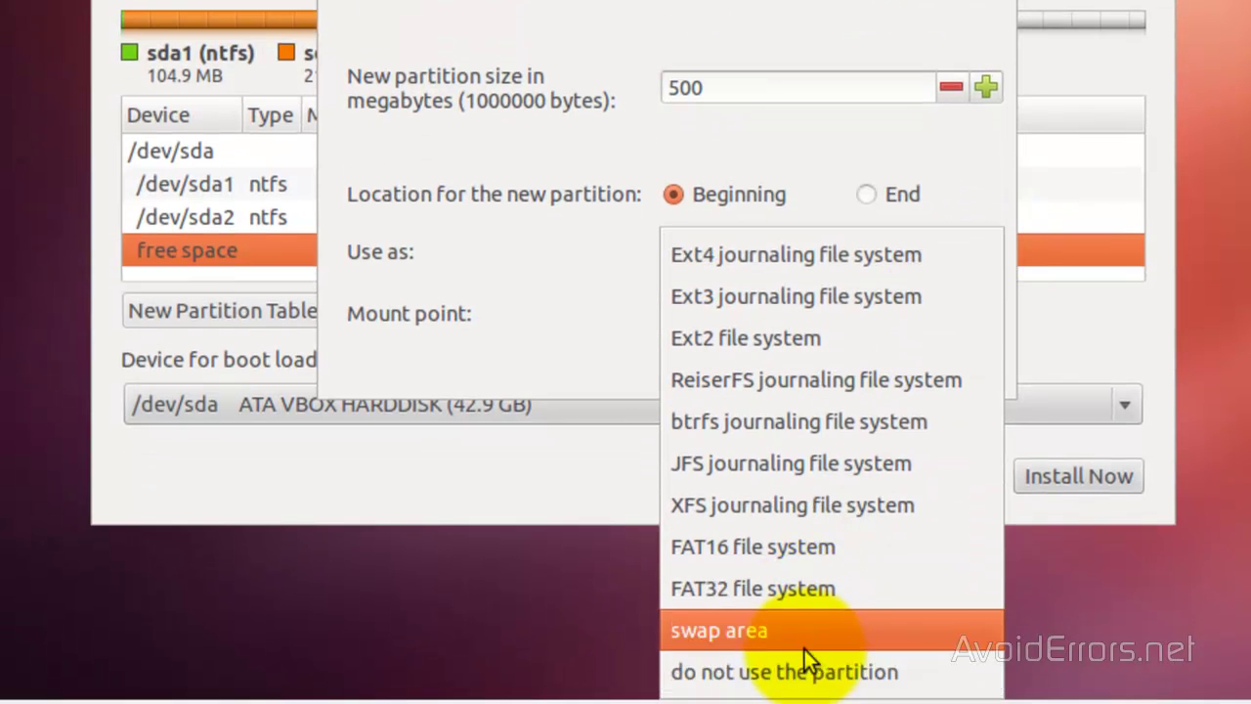
pyautogui.click(809, 634)
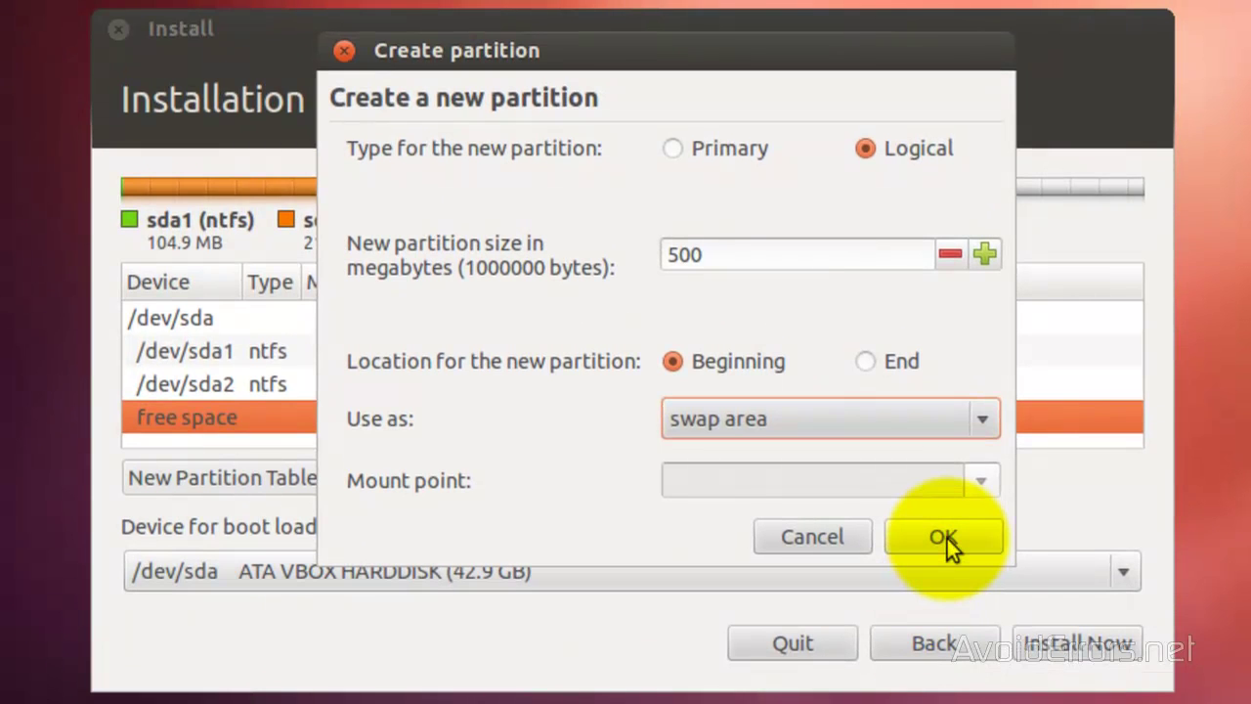
pyautogui.click(944, 536)
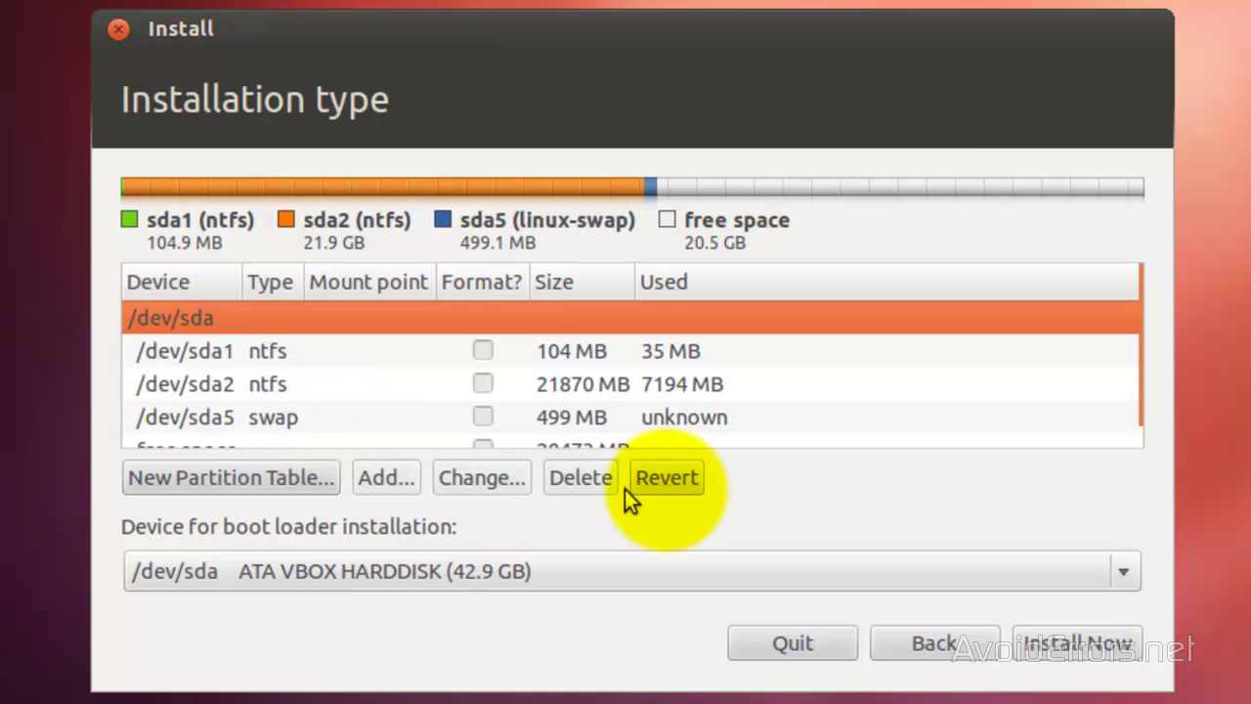
# Add a 20472 MB primary ext4 partition mounted at / and begin Install Now.
pyautogui.click(1150, 405)
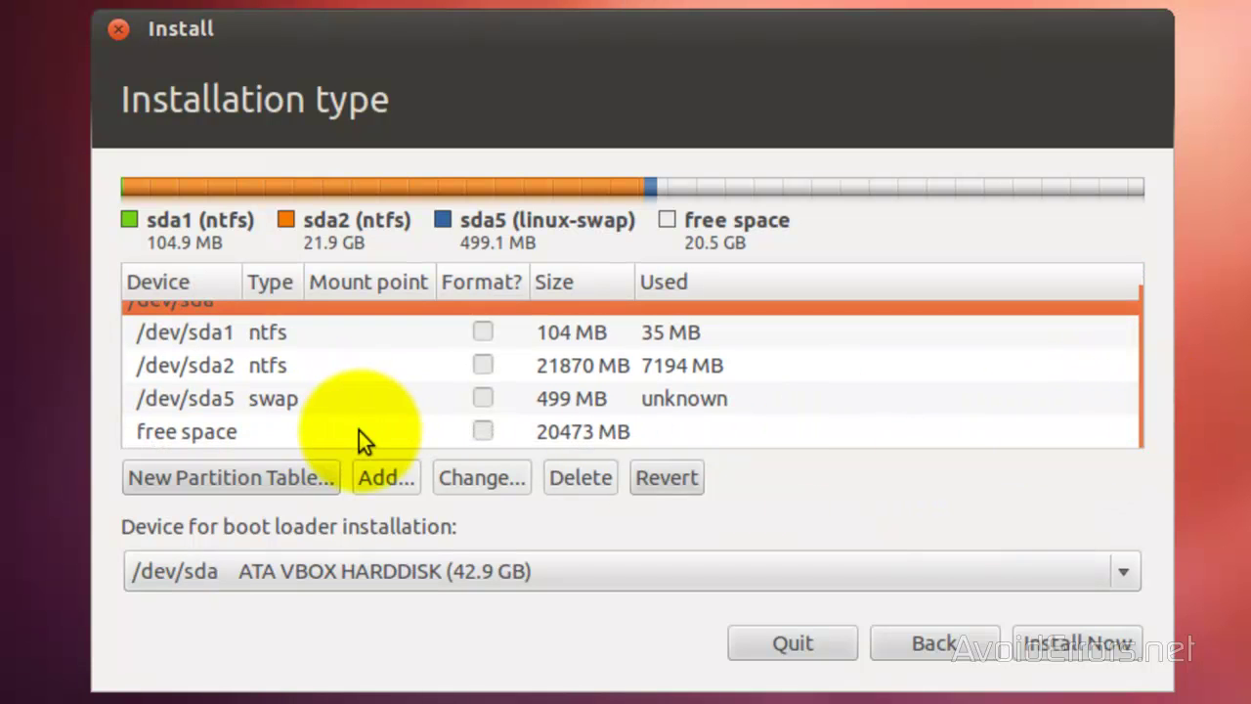
pyautogui.click(547, 433)
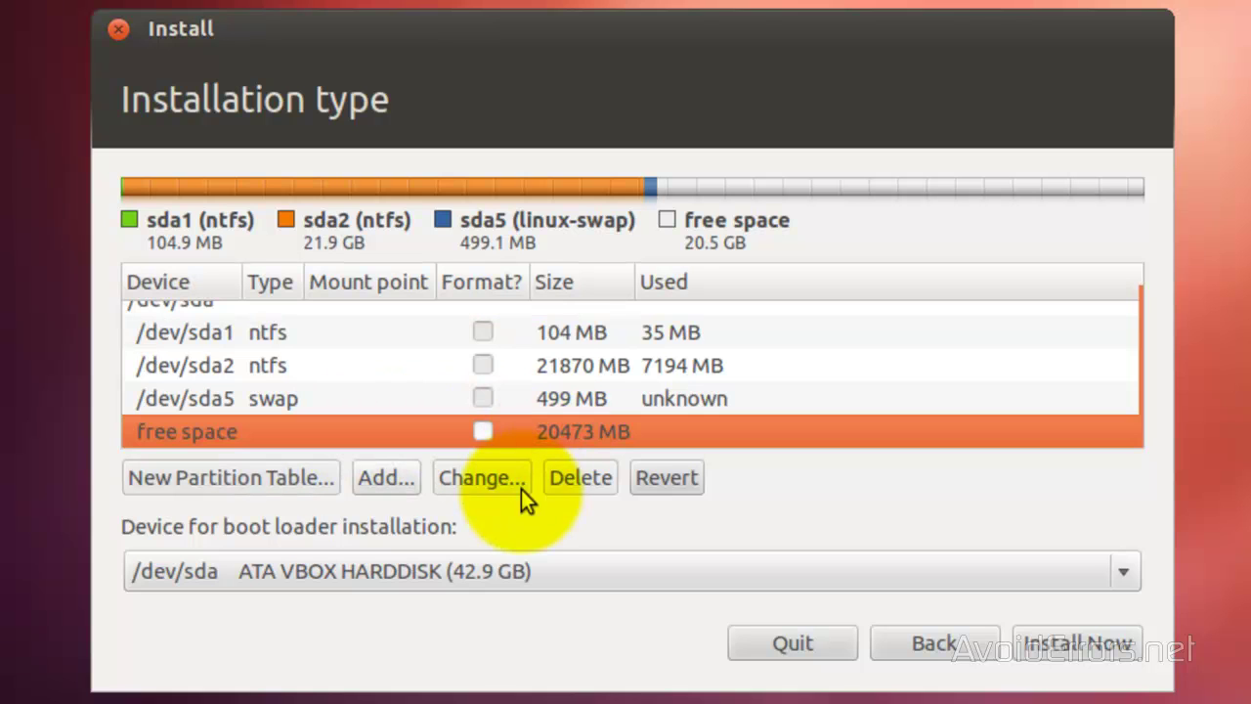
pyautogui.click(384, 479)
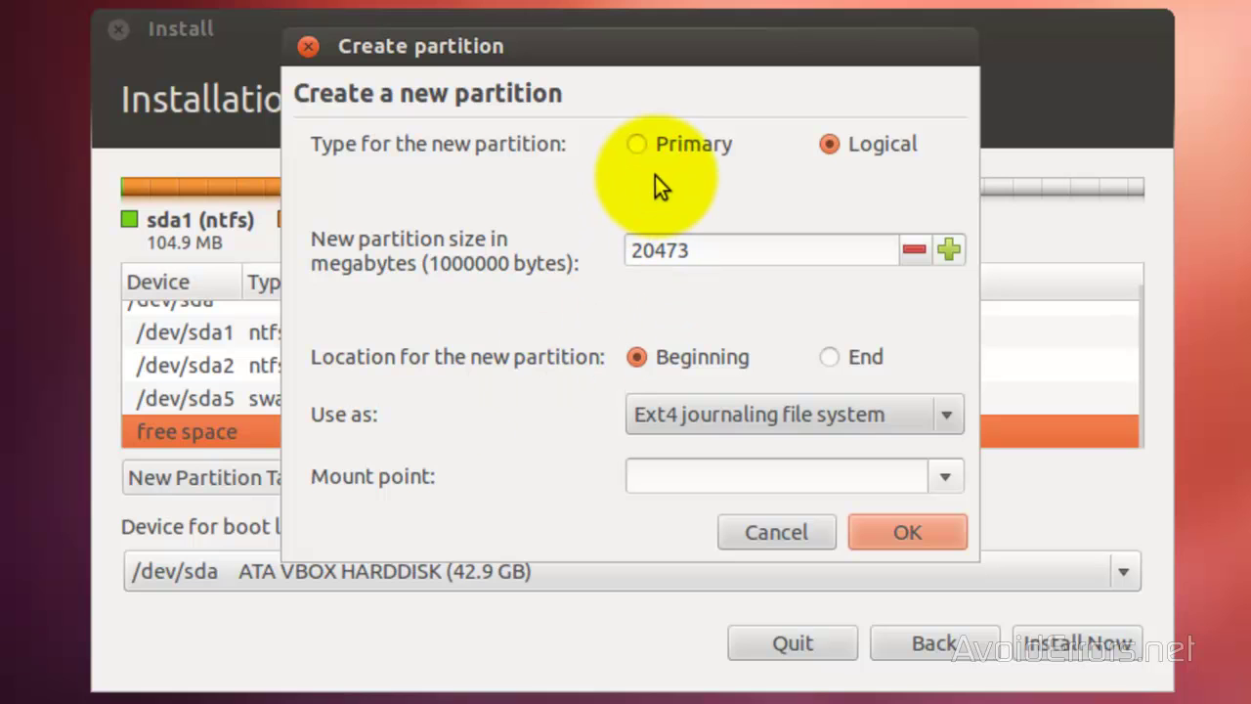
pyautogui.click(639, 143)
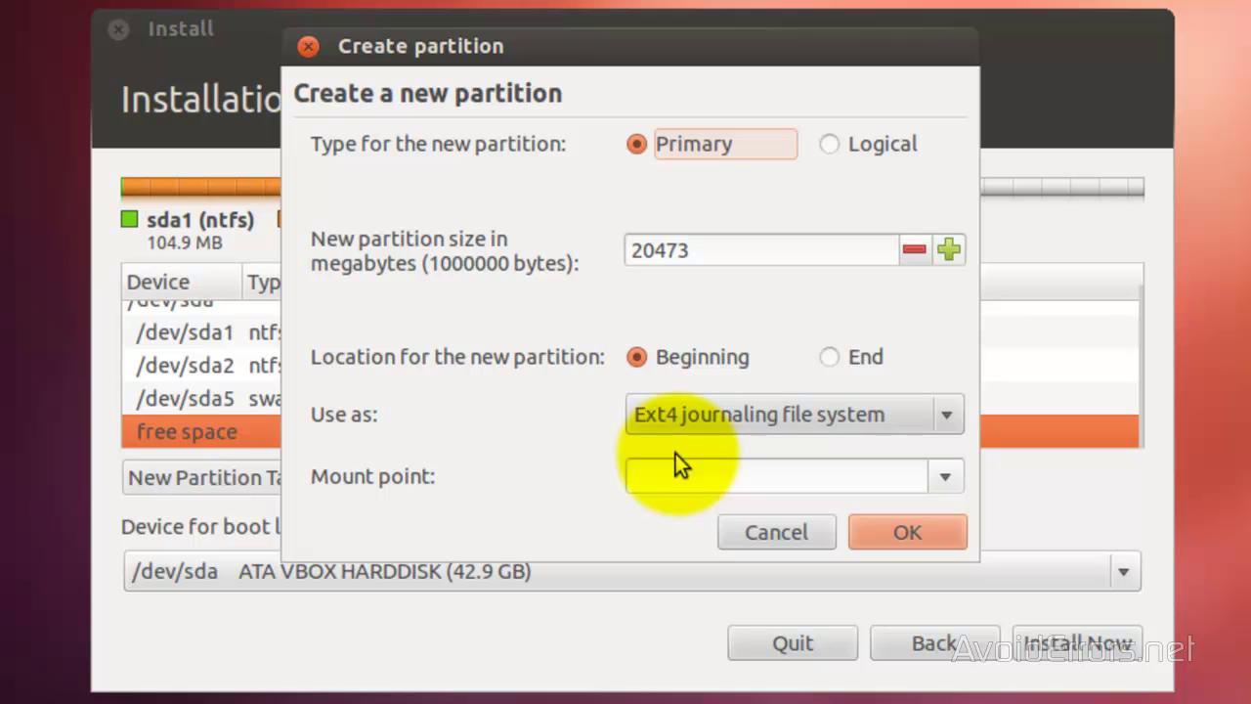
pyautogui.click(945, 475)
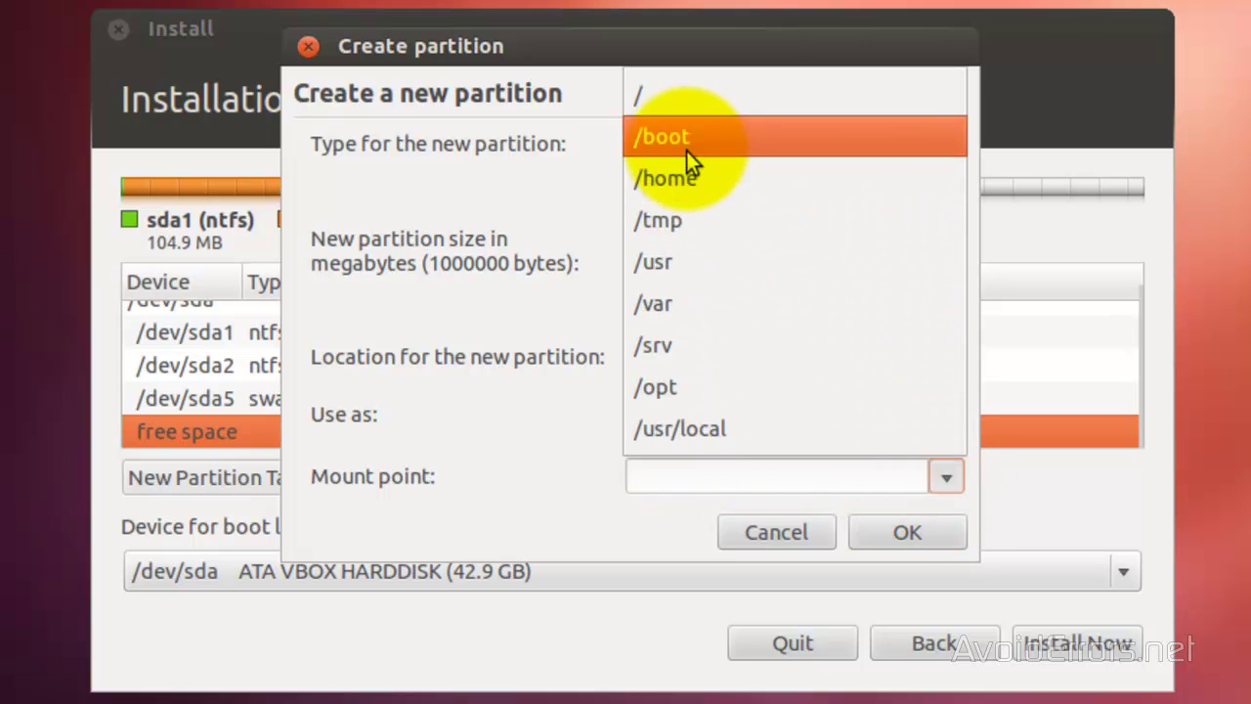
pyautogui.click(673, 101)
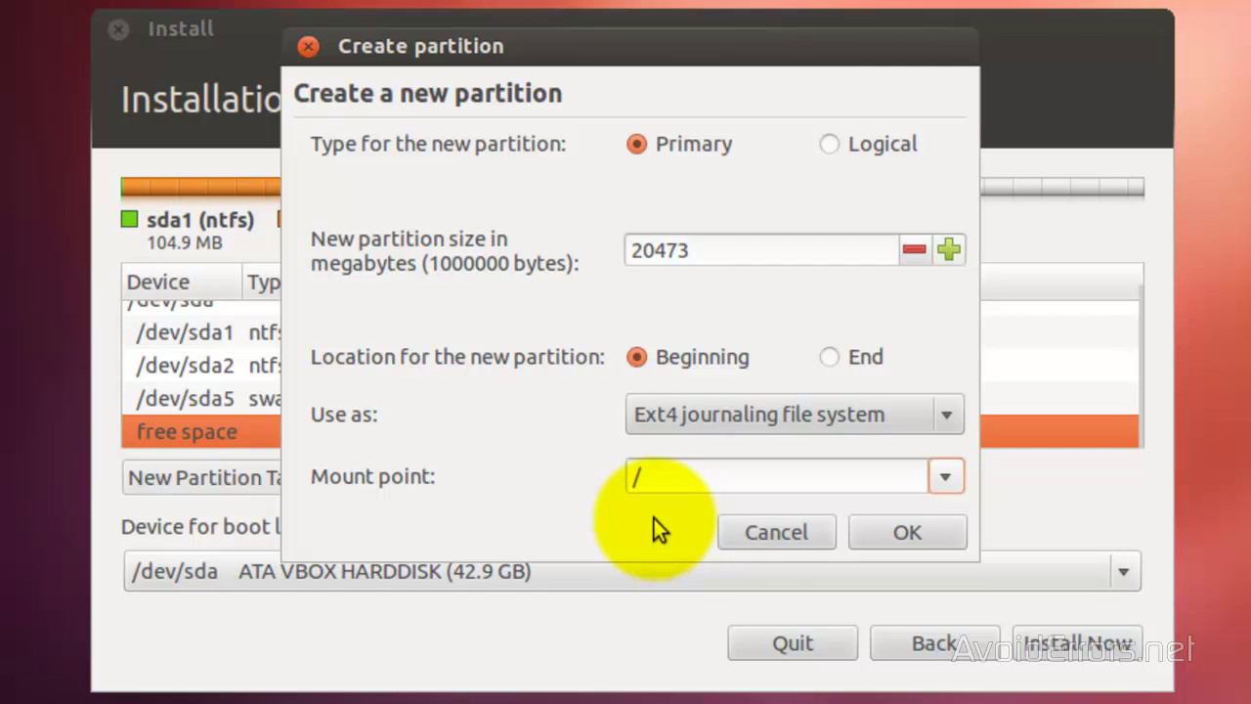
pyautogui.click(878, 527)
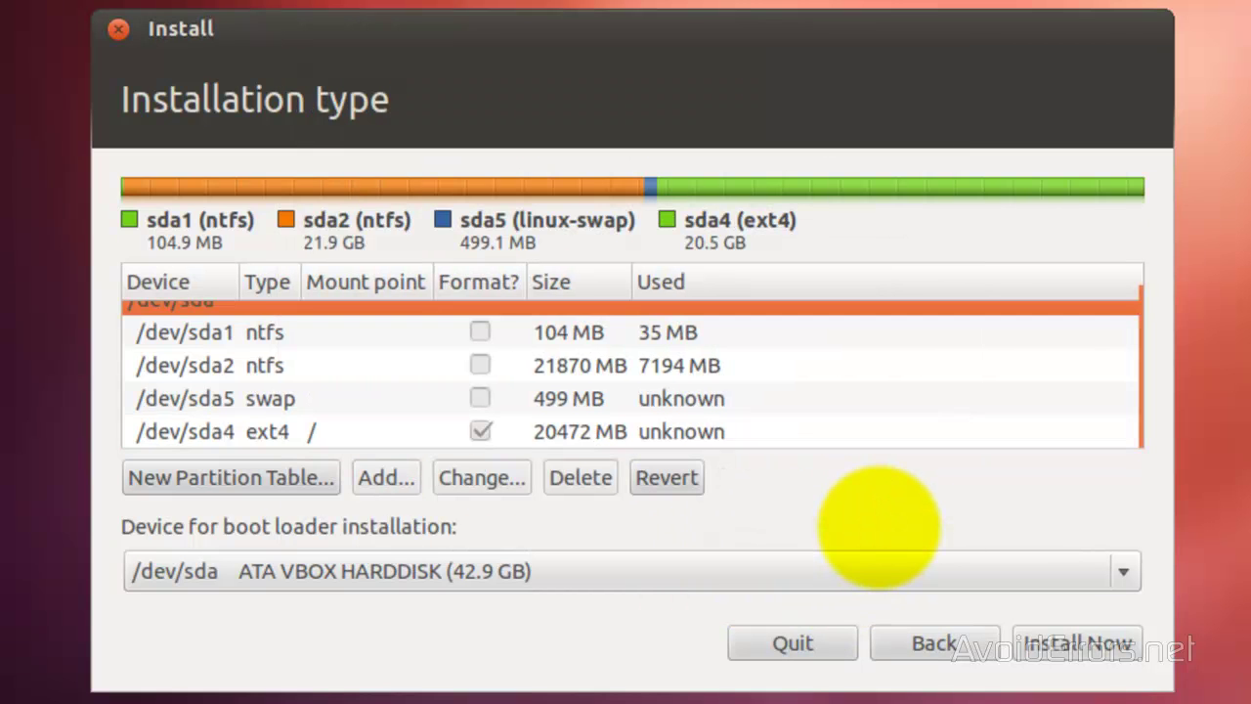
pyautogui.click(664, 427)
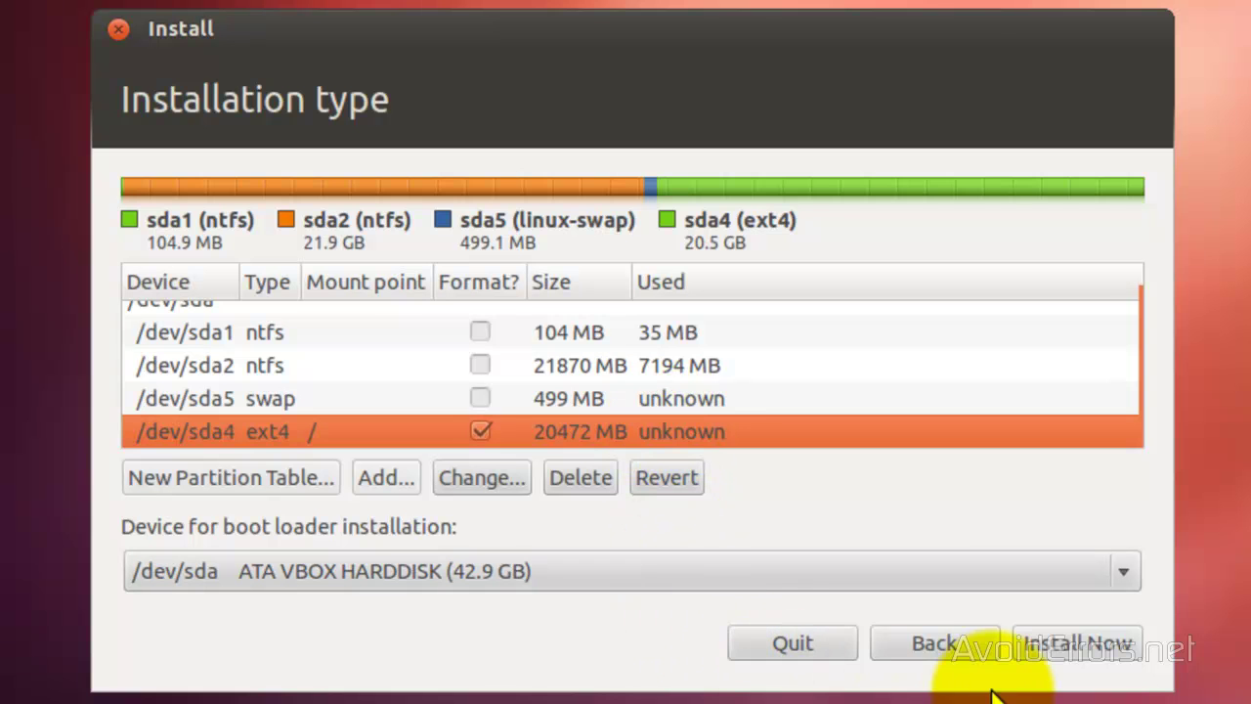
pyautogui.click(1027, 653)
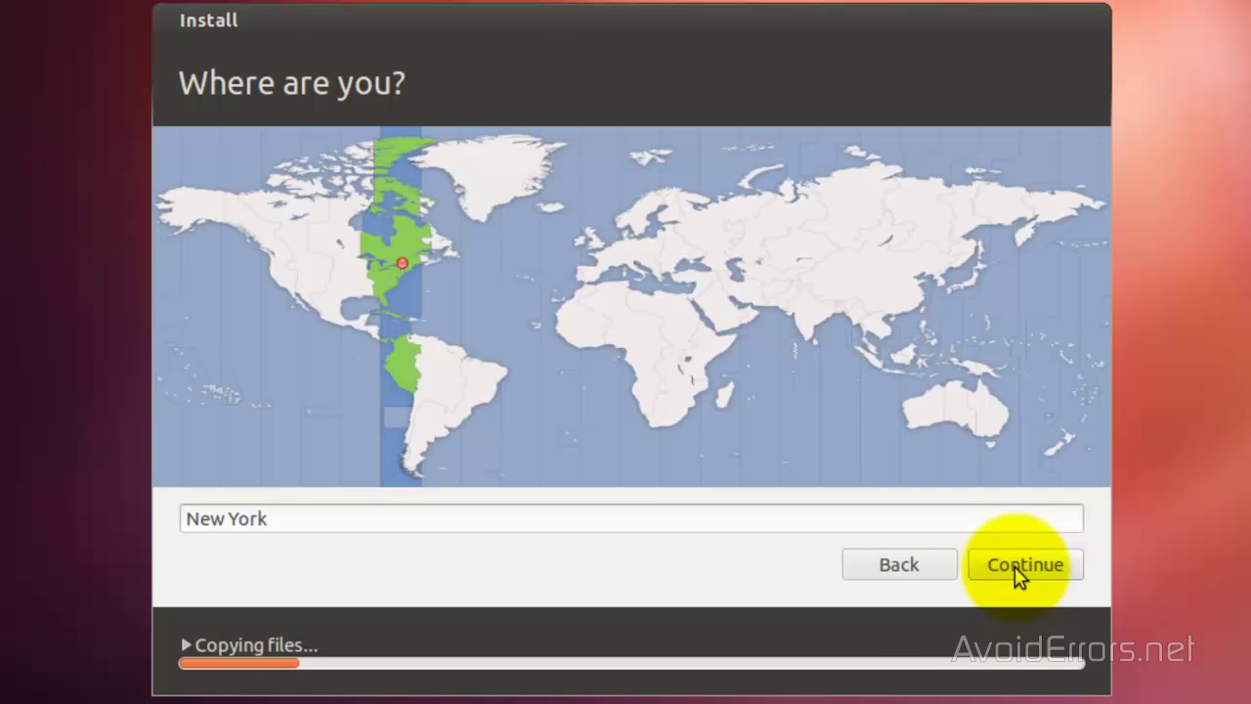
# Accept New York and the English (US) keyboard, then enter the user's name.
pyautogui.click(1018, 572)
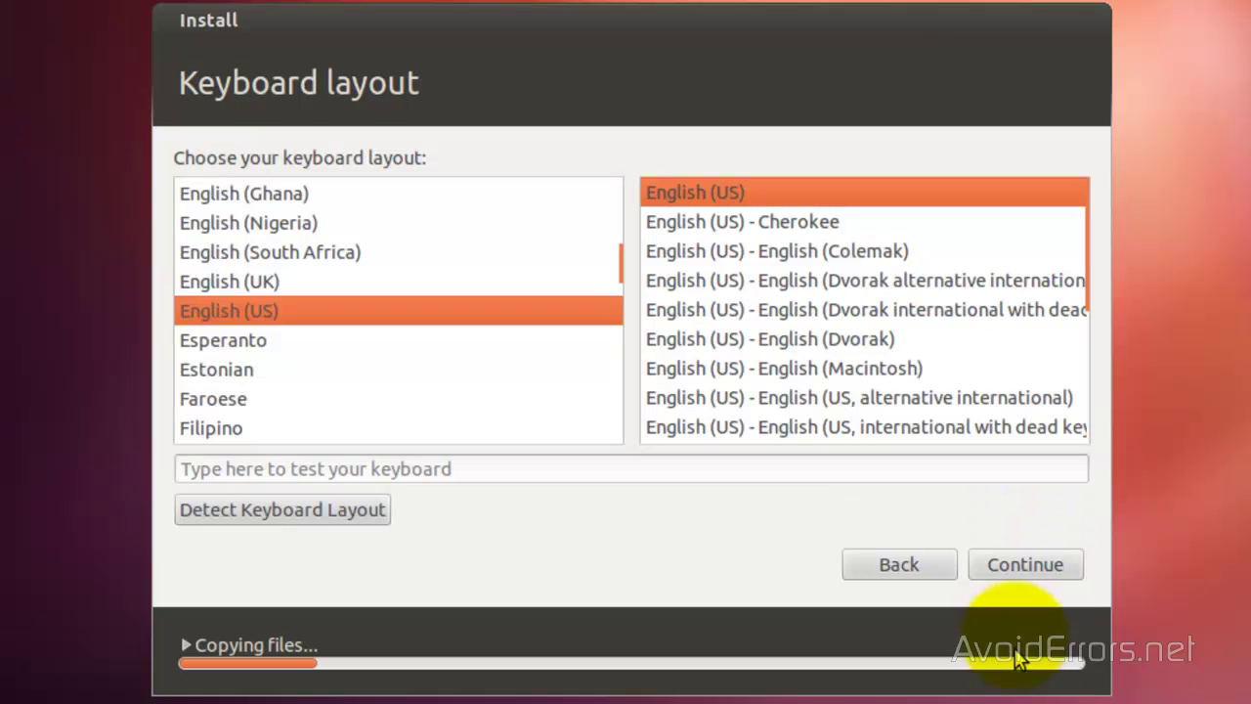
pyautogui.click(998, 565)
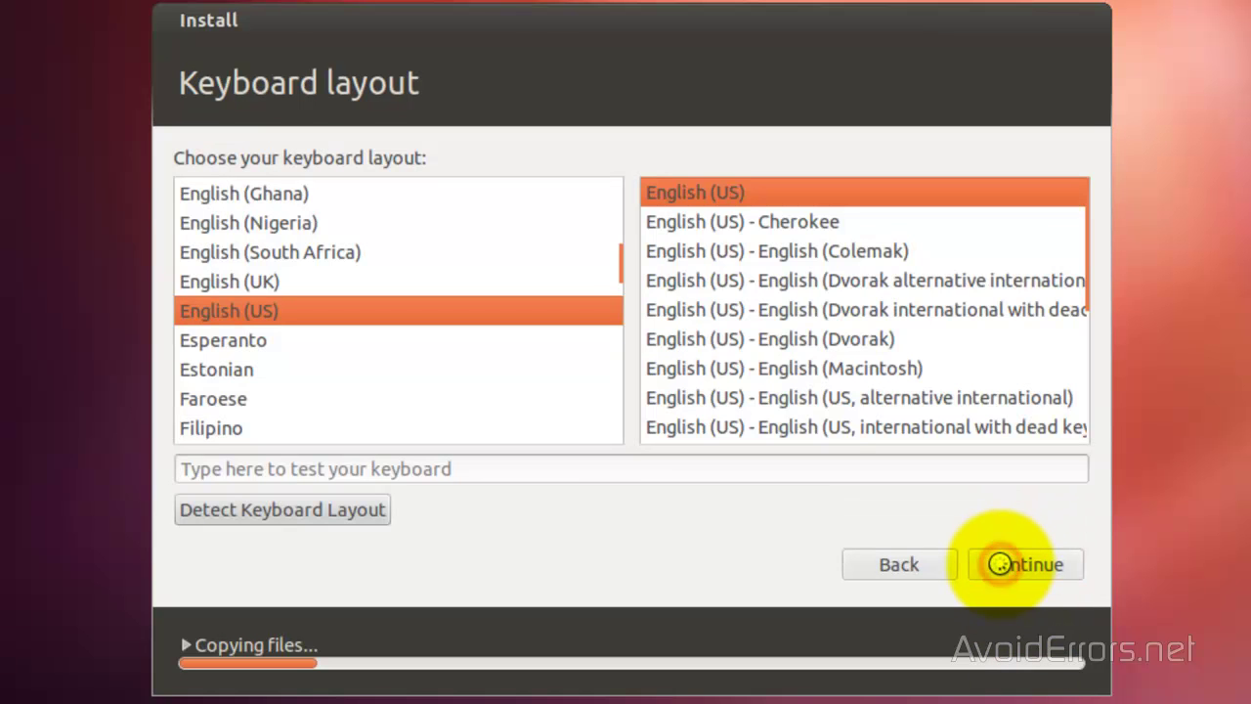
pyautogui.write('AvoidErrors')
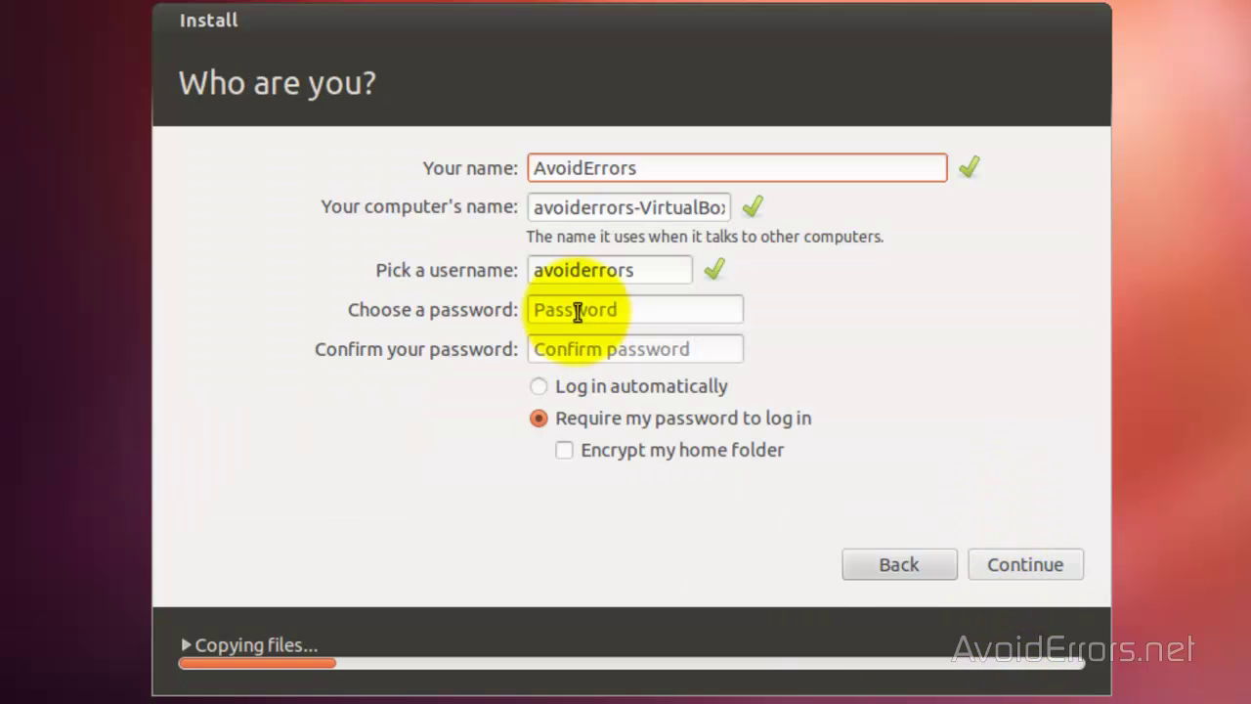
# Set and confirm the account password, choose automatic login, and skip importing Windows accounts.
pyautogui.click(578, 310)
pyautogui.write('●●●●●●●')
pyautogui.press('Tab')
pyautogui.write('●●●●●●●')
pyautogui.press('Tab')
pyautogui.press('Tab')
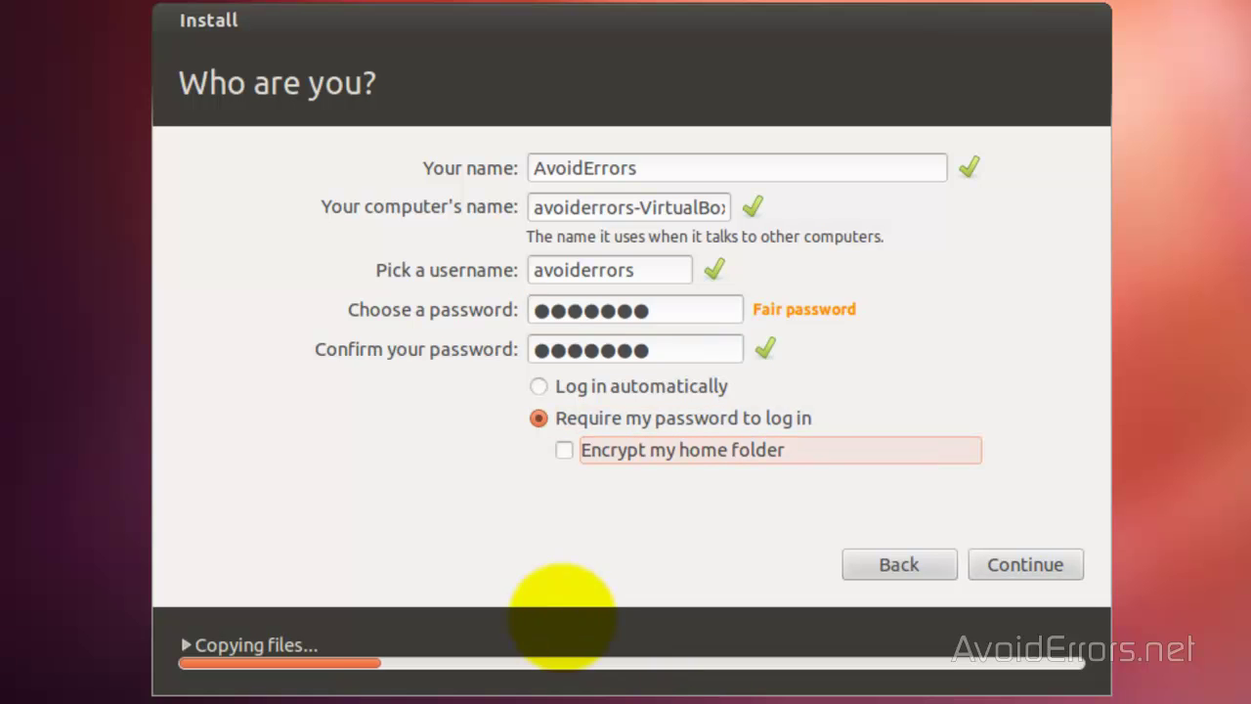
pyautogui.click(539, 386)
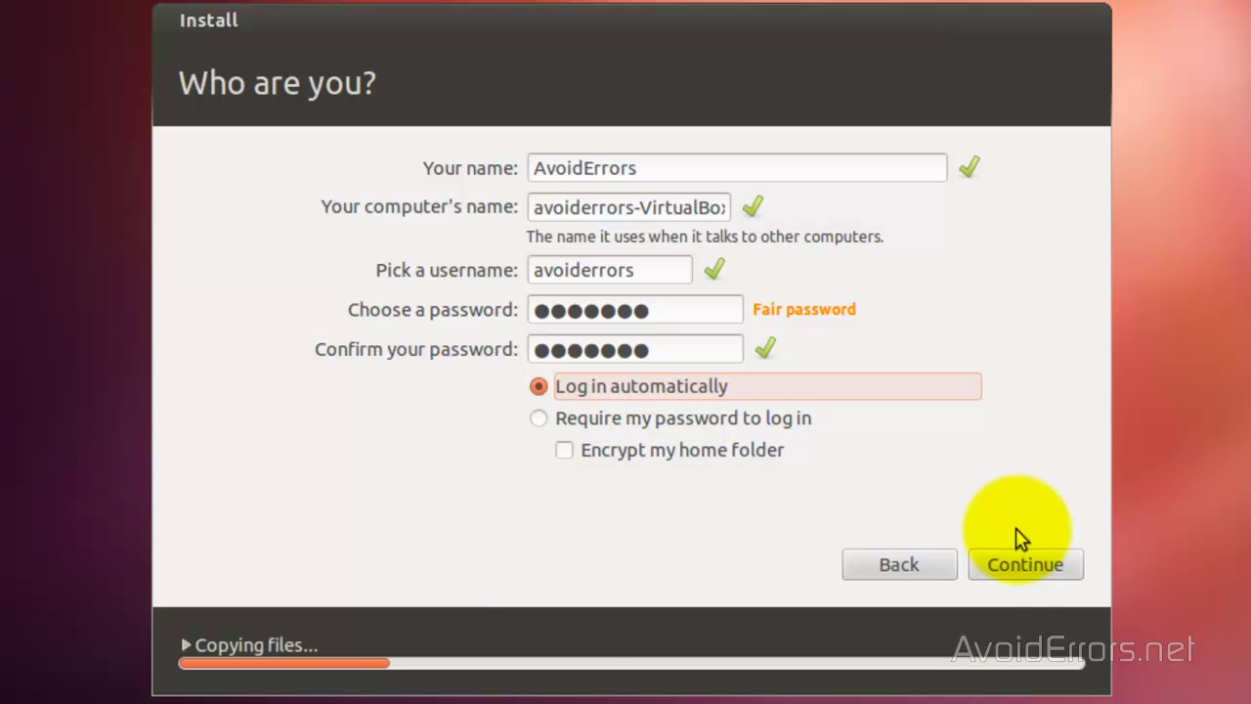
pyautogui.click(1018, 564)
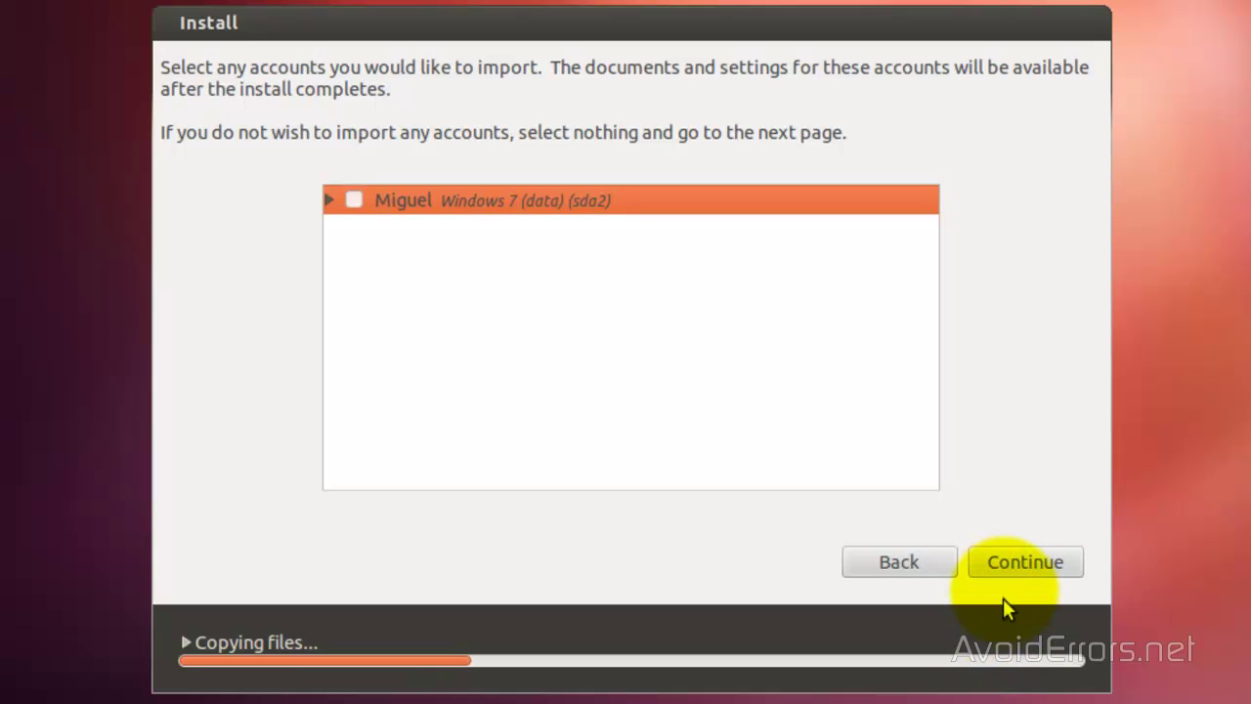
pyautogui.click(1002, 559)
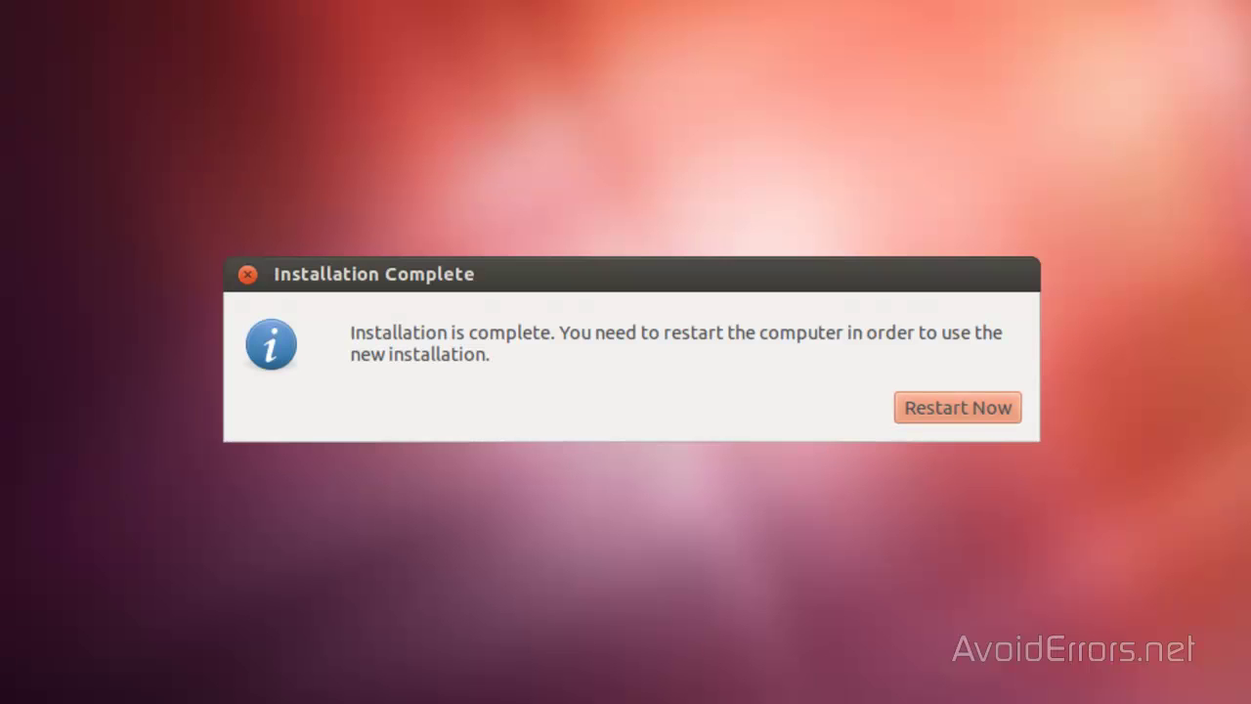
# Choose Restart Now in the Installation Complete dialog to reboot into Ubuntu.
pyautogui.click(961, 415)
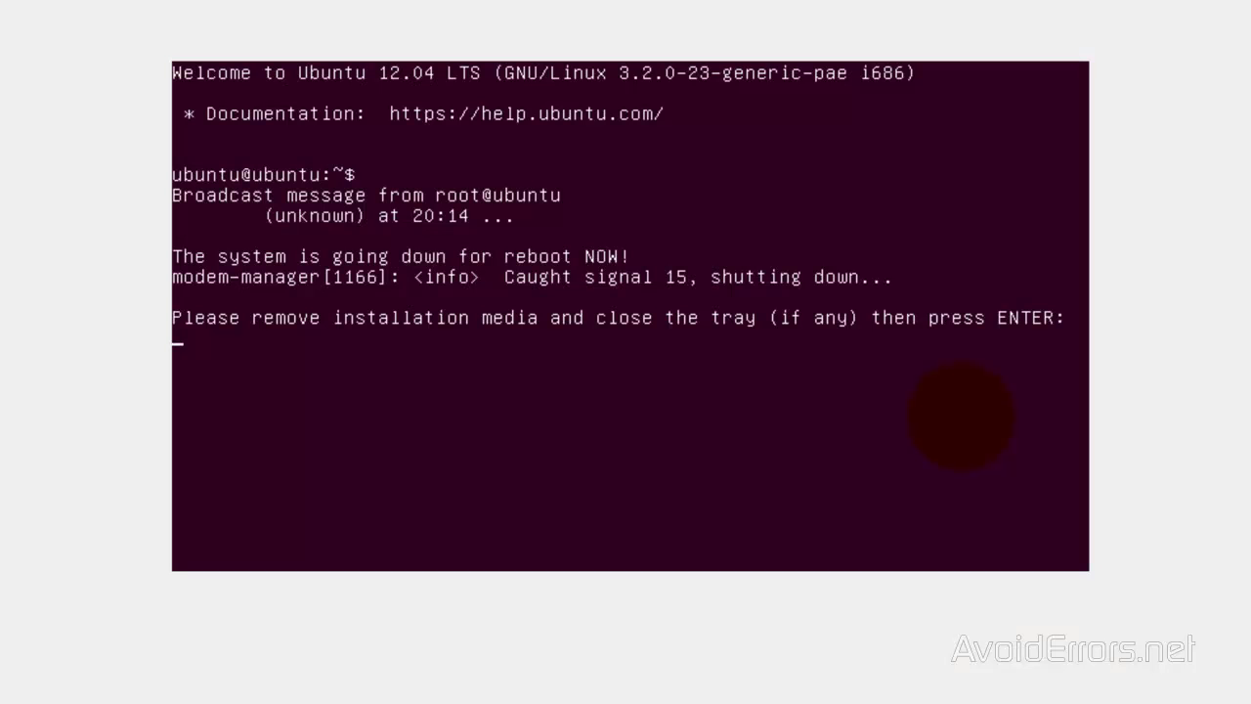
# Finish the reboot, confirm GRUB lists Windows 7 beside Ubuntu, boot Ubuntu and launch Firefox.
pyautogui.press('Return')
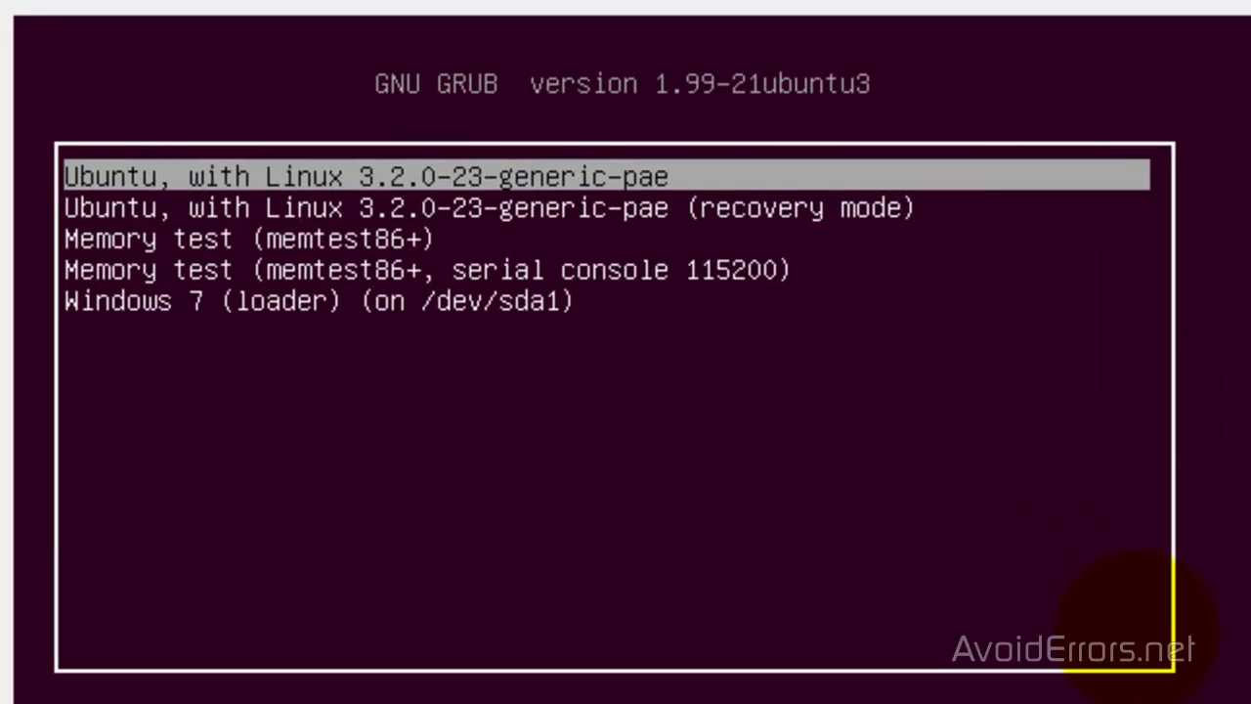
pyautogui.press('Down')
pyautogui.press('Down')
pyautogui.press('Down')
pyautogui.press('Down')
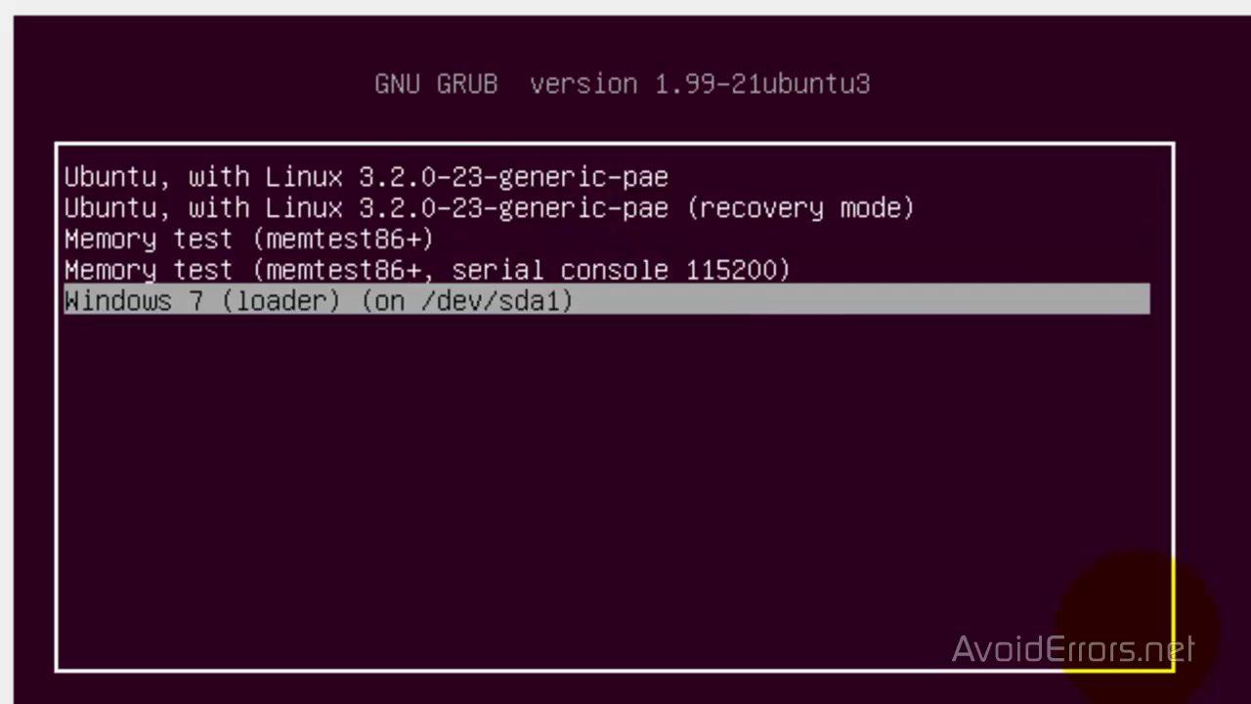
pyautogui.press('Up')
pyautogui.press('Up')
pyautogui.press('Up')
pyautogui.press('Up')
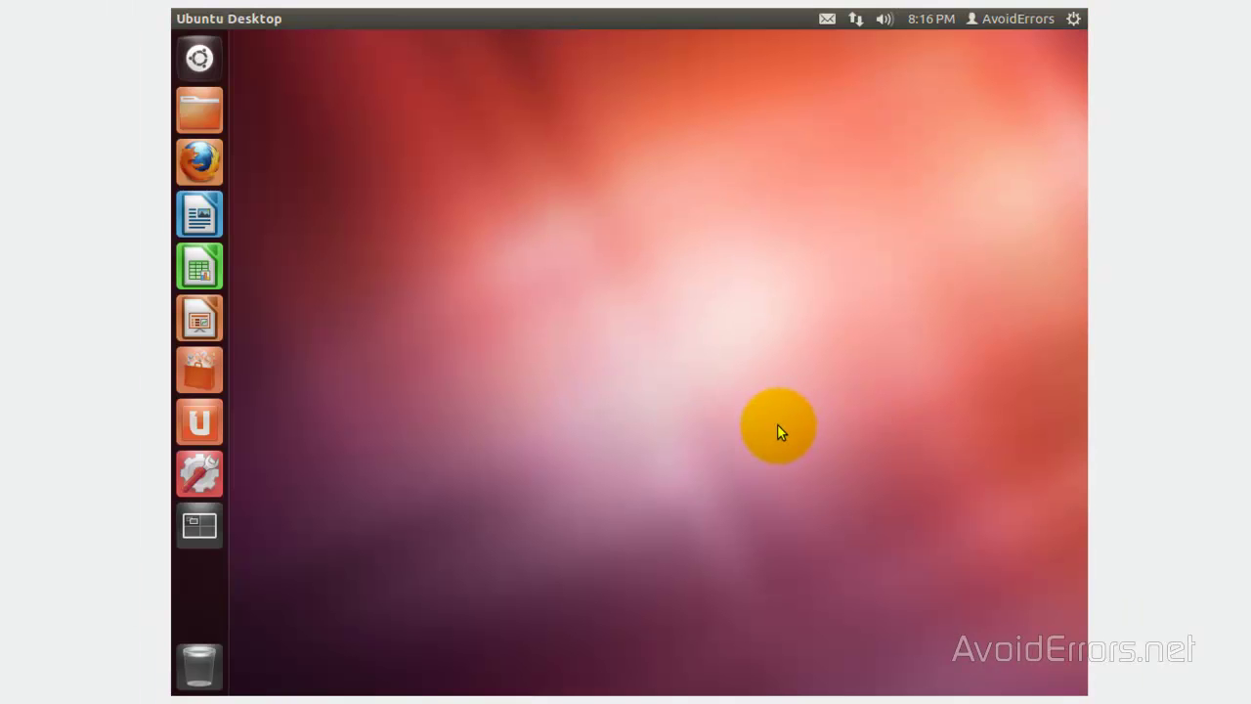
pyautogui.click(198, 164)
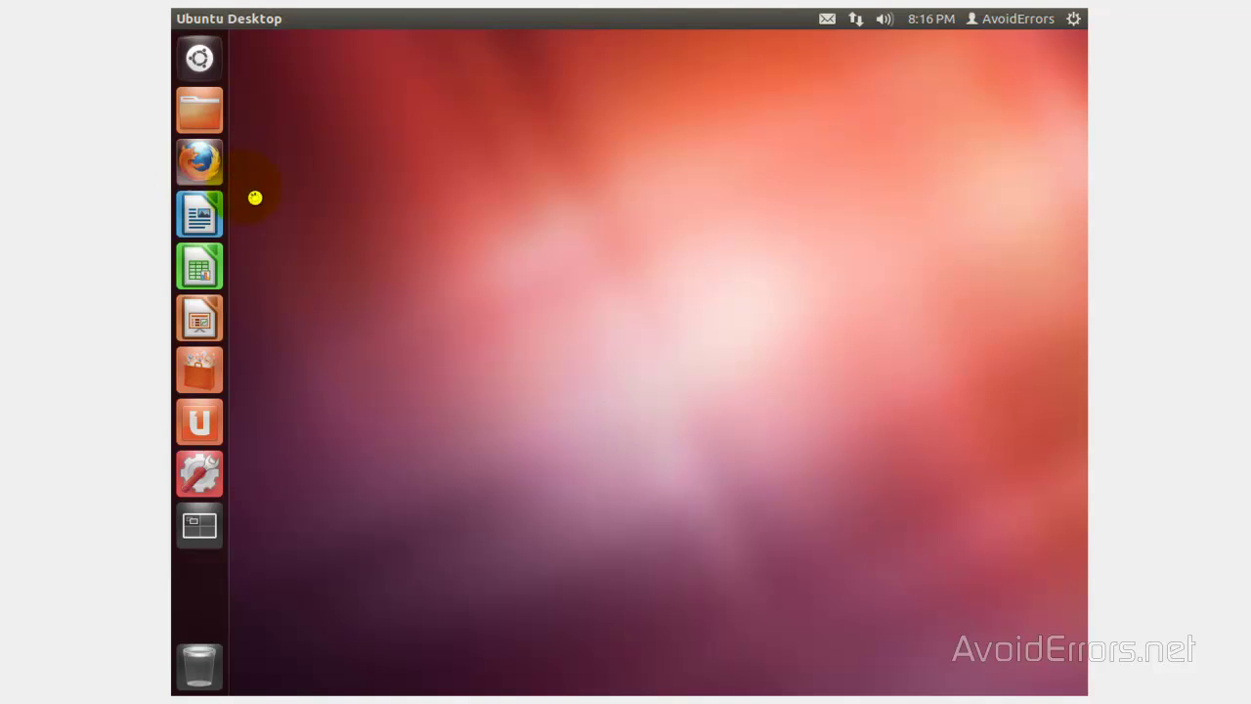